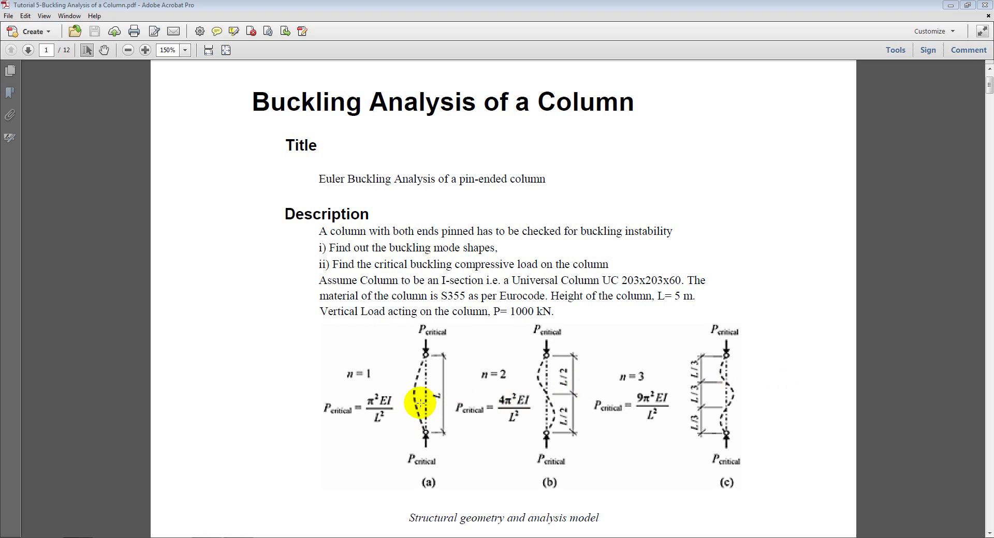
Step: Start a new blank project in midas Gen 2013
{"action": "key", "text": "alt+Tab"}
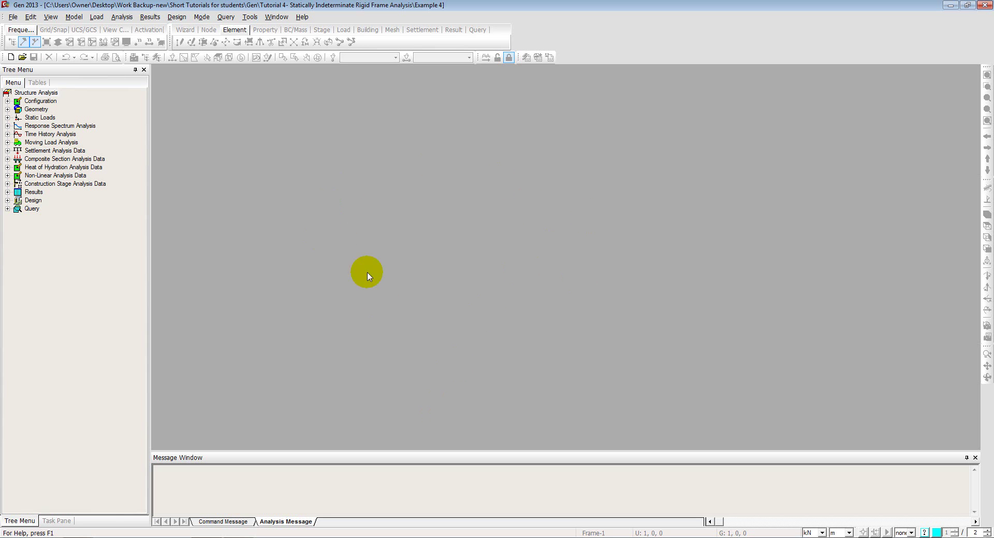
{"action": "left_click", "coordinate": [12, 17]}
{"action": "left_click", "coordinate": [28, 29]}
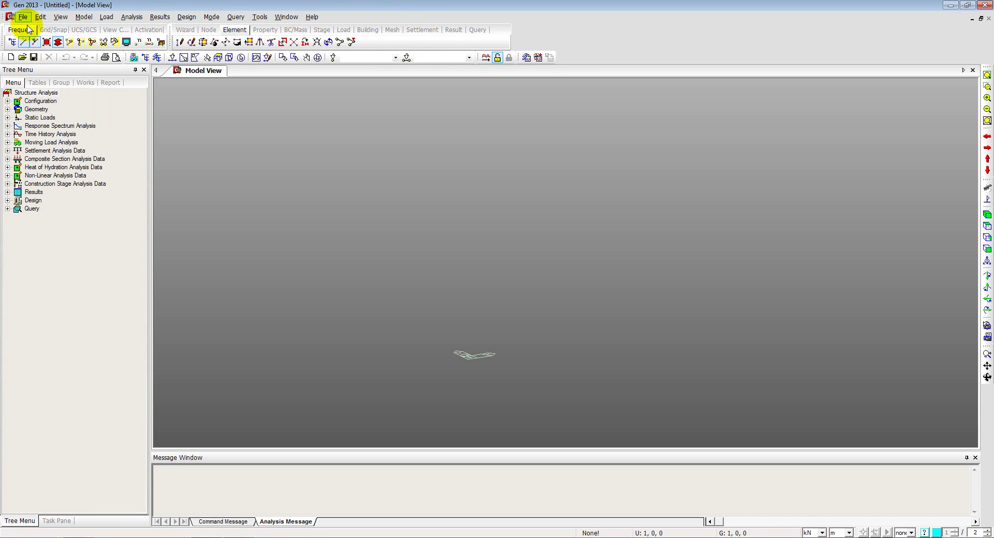
Step: Save the project as 'Example 5' in the Tutorial 5- Buckling Analysis of a Column folder
{"action": "left_click", "coordinate": [22, 17]}
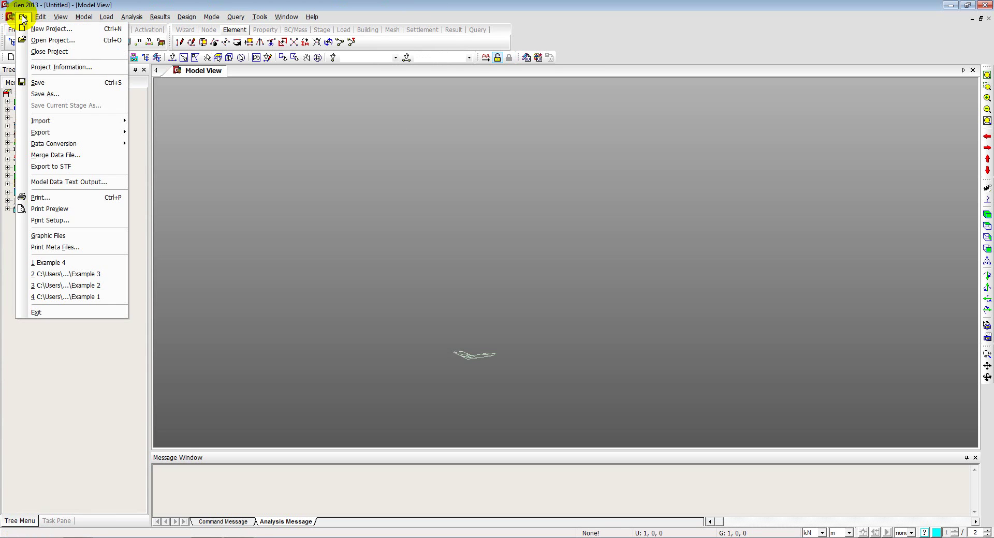
{"action": "left_click", "coordinate": [37, 82]}
{"action": "left_click", "coordinate": [693, 383]}
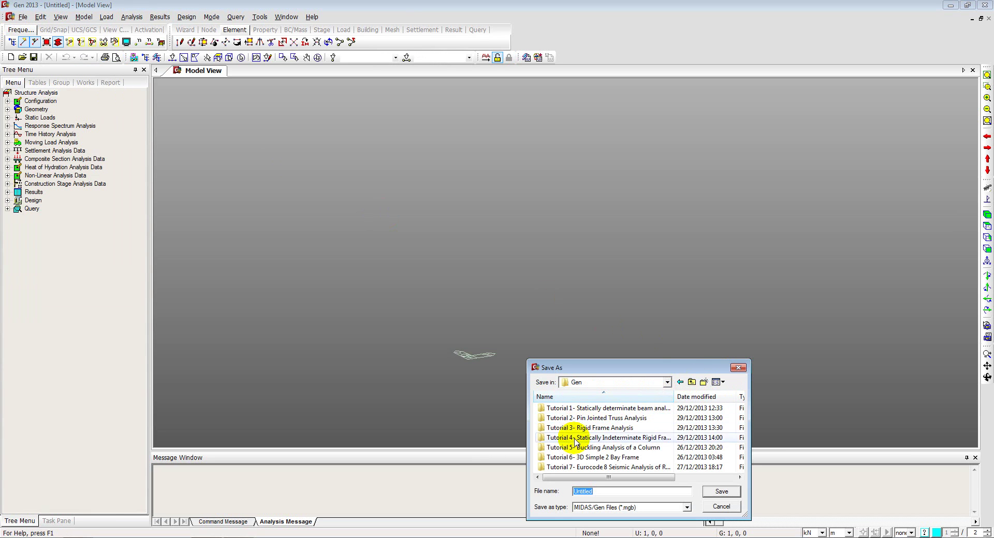
{"action": "double_click", "coordinate": [571, 447]}
{"action": "double_click", "coordinate": [597, 492]}
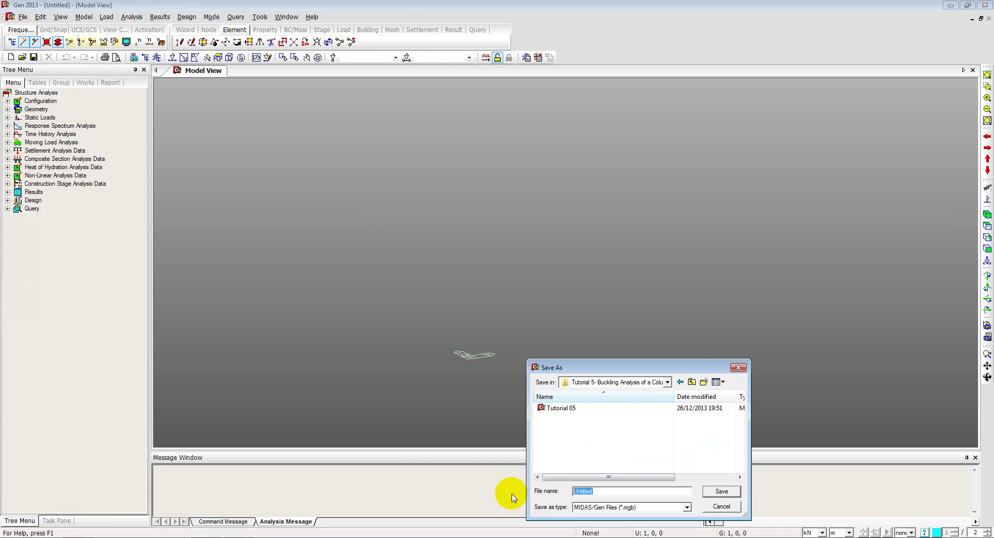
{"action": "type", "text": "Example 5"}
{"action": "left_click", "coordinate": [728, 491]}
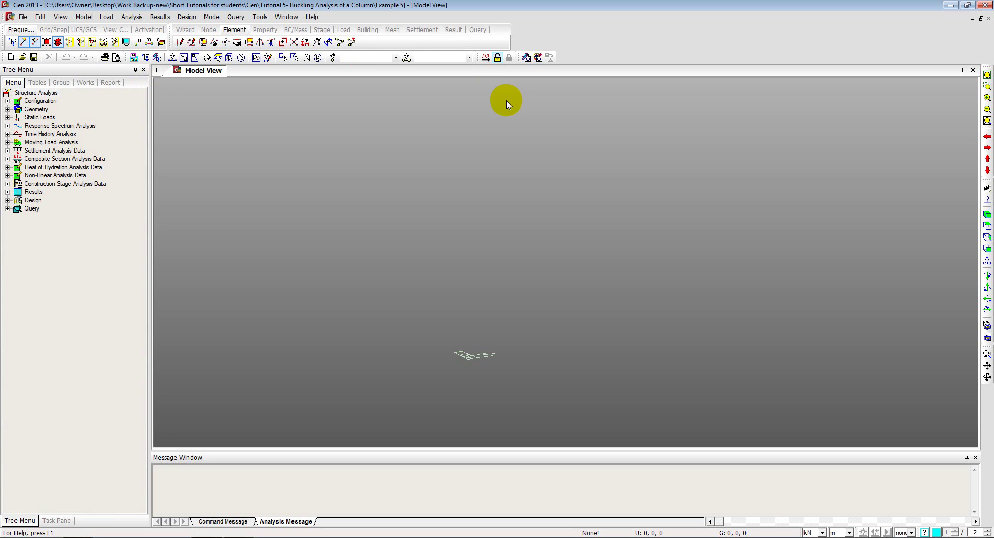
Step: Set the model units to kN for force and m for length
{"action": "left_click", "coordinate": [818, 533]}
{"action": "left_click", "coordinate": [808, 516]}
{"action": "left_click", "coordinate": [849, 533]}
{"action": "left_click", "coordinate": [438, 366]}
Step: Set the structure type to a 2D X-Z Plane structure
{"action": "left_click", "coordinate": [83, 16]}
{"action": "left_click", "coordinate": [91, 29]}
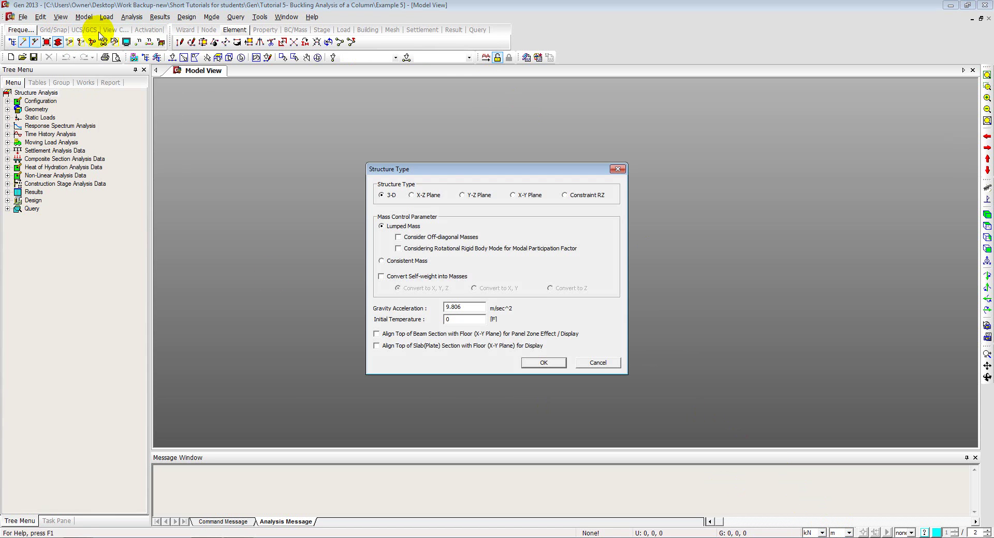
{"action": "left_click", "coordinate": [424, 199]}
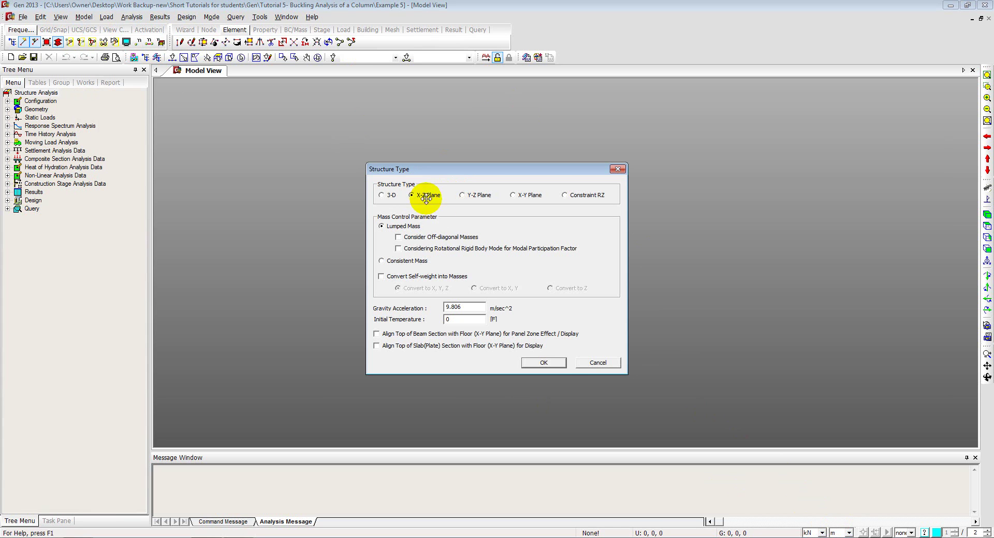
{"action": "left_click", "coordinate": [543, 363]}
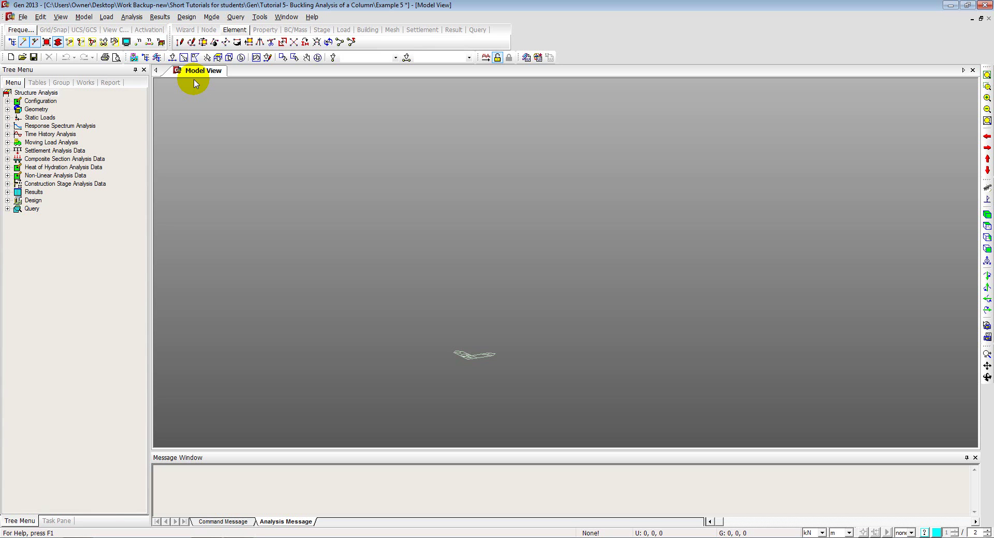
Step: Launch the Column structure wizard and enter a node Distance of 0.5 m
{"action": "left_click", "coordinate": [87, 19]}
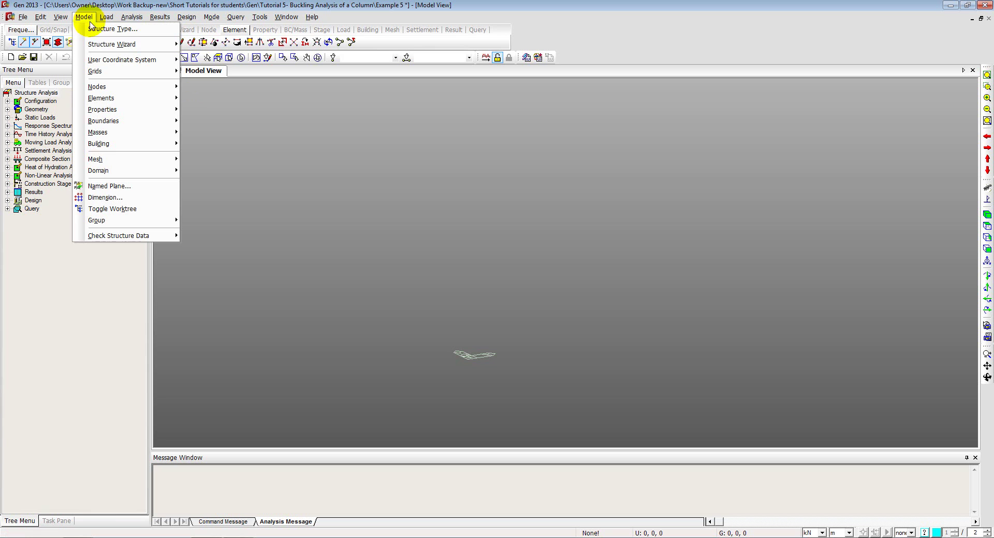
{"action": "mouse_move", "coordinate": [96, 46]}
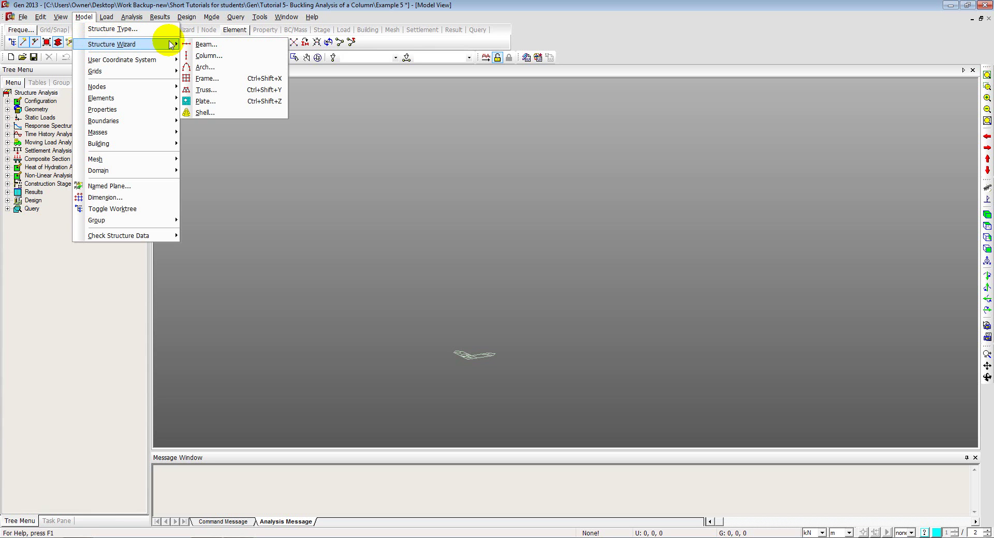
{"action": "left_click", "coordinate": [210, 58]}
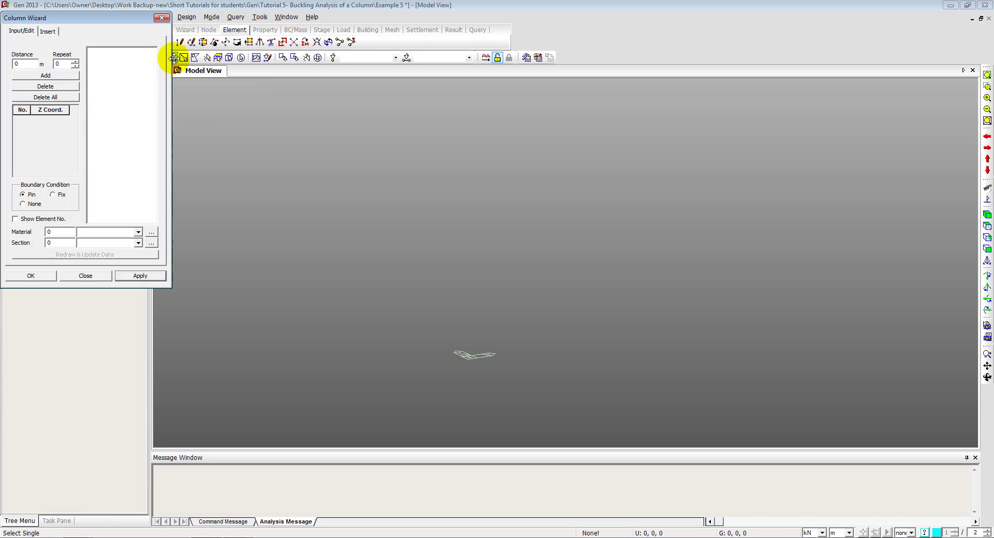
{"action": "double_click", "coordinate": [16, 63]}
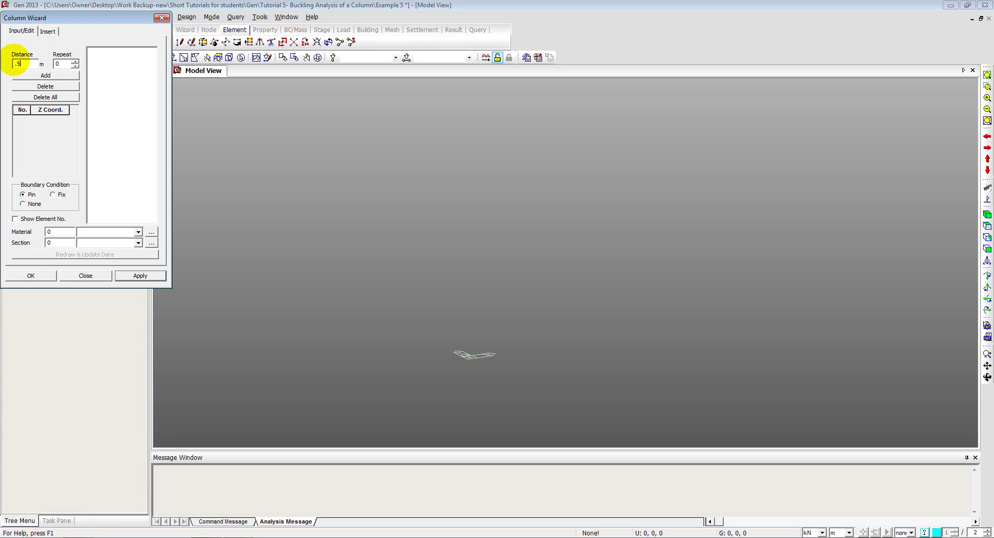
Step: Set Repeat to 10 and add the ten 0.5 m column segments up to Z = 5
{"action": "double_click", "coordinate": [58, 63]}
{"action": "type", "text": "10"}
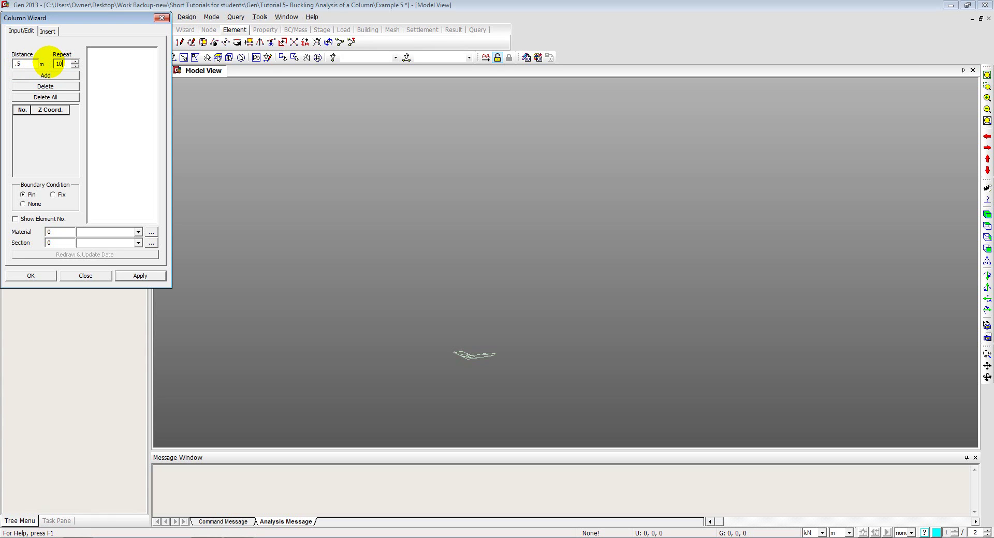
{"action": "left_click", "coordinate": [46, 75]}
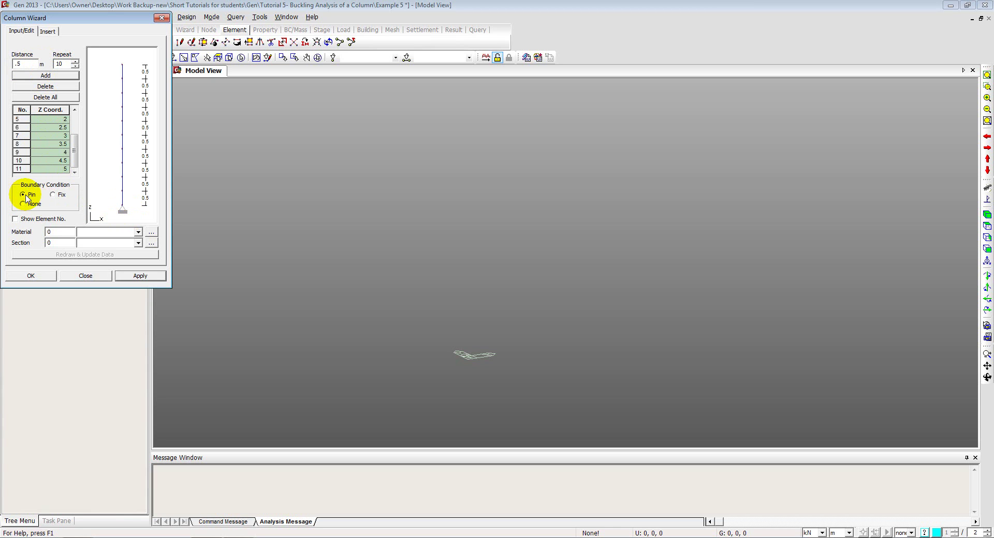
Step: Move the Column Wizard aside and look for the material and section property commands
{"action": "double_click", "coordinate": [51, 233]}
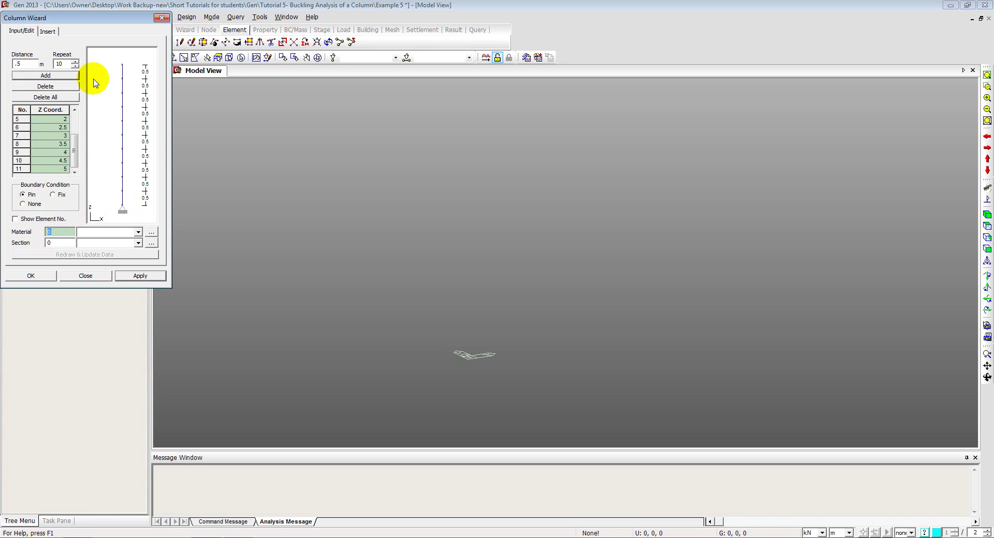
{"action": "left_click_drag", "start_coordinate": [97, 16], "coordinate": [182, 68]}
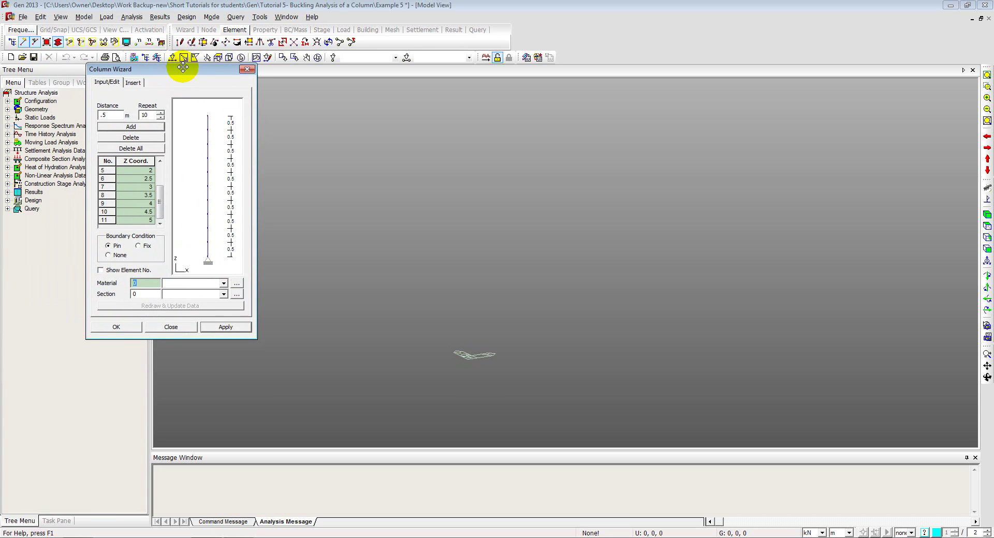
{"action": "left_click", "coordinate": [84, 17]}
{"action": "mouse_move", "coordinate": [90, 109]}
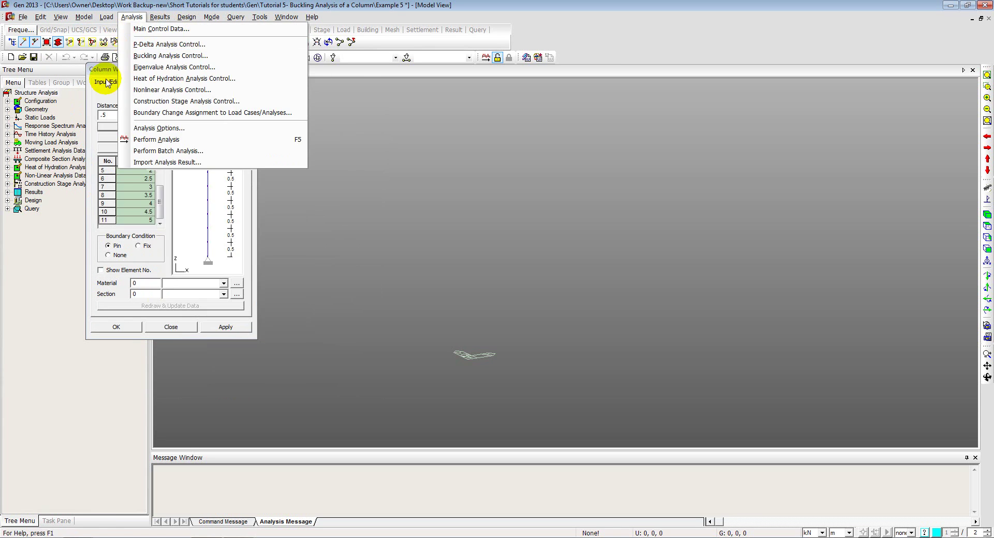
{"action": "left_click", "coordinate": [105, 77]}
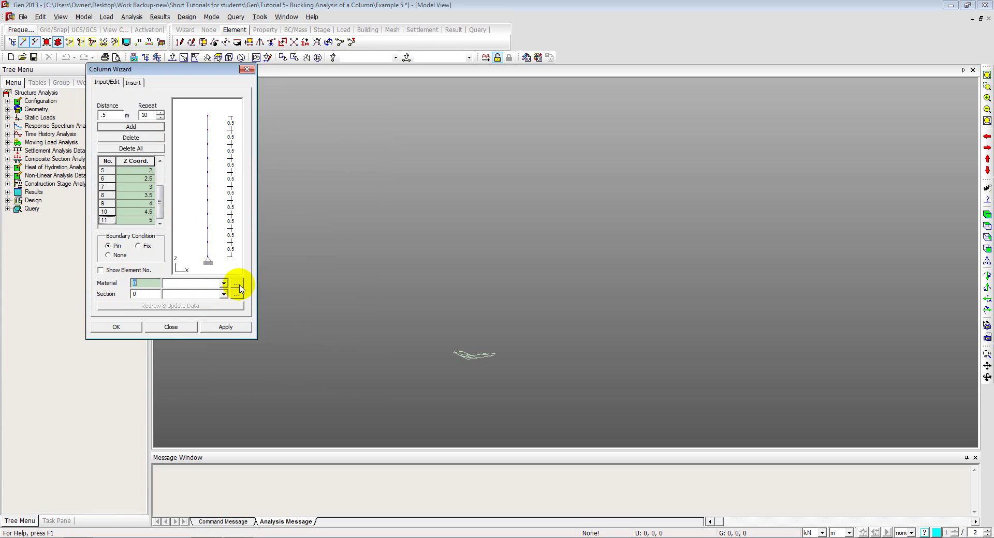
Step: Add material 1 as S355 steel from the EN05(S) standard
{"action": "left_click", "coordinate": [238, 287]}
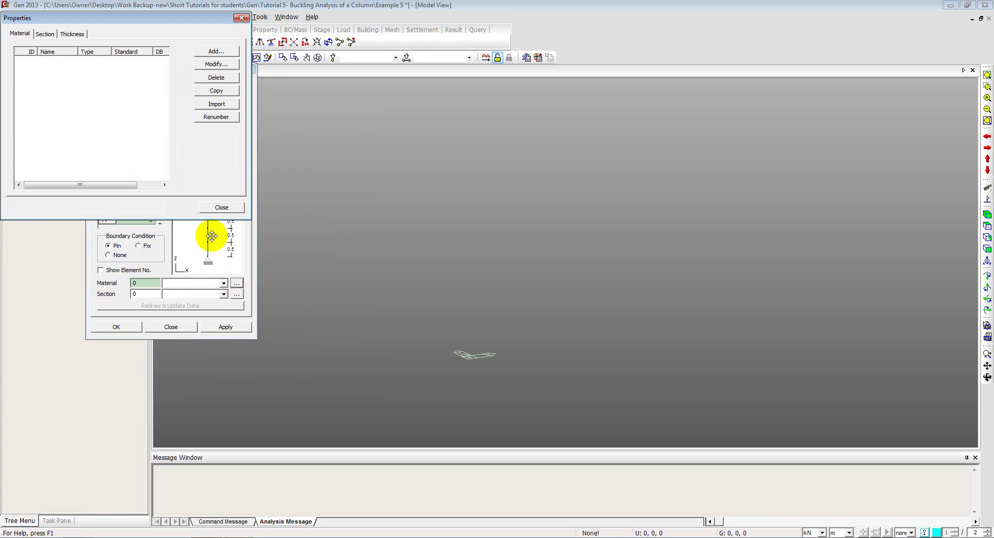
{"action": "left_click", "coordinate": [214, 52]}
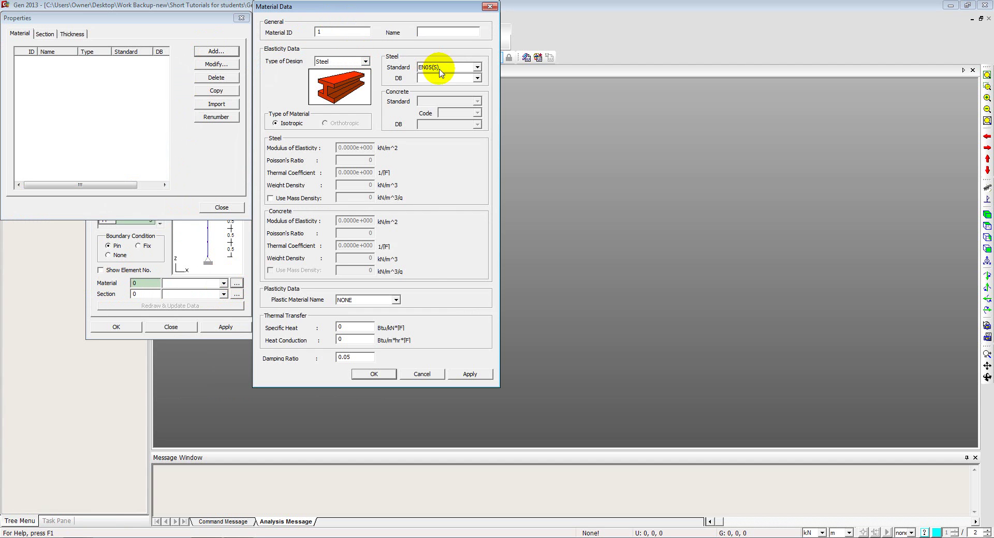
{"action": "left_click", "coordinate": [477, 78]}
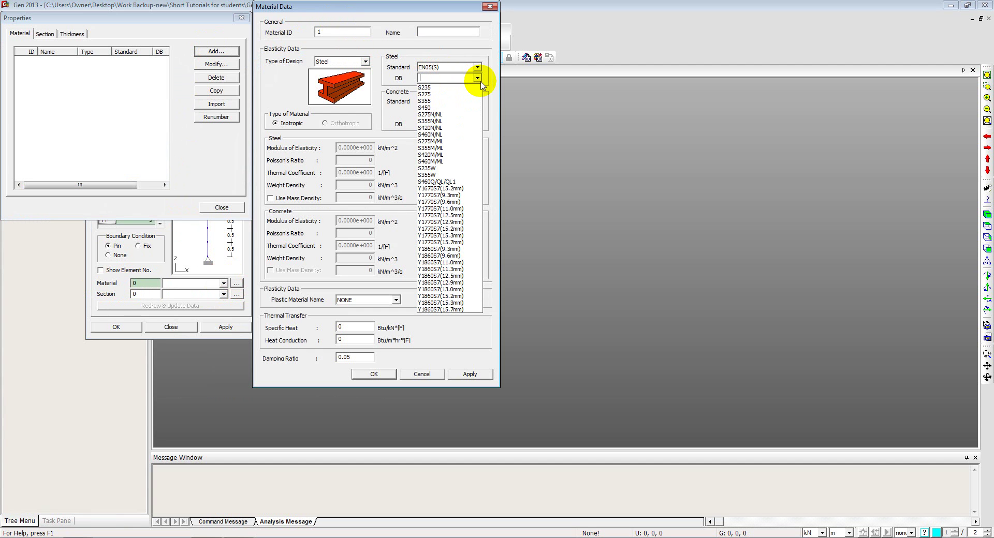
{"action": "left_click", "coordinate": [443, 98]}
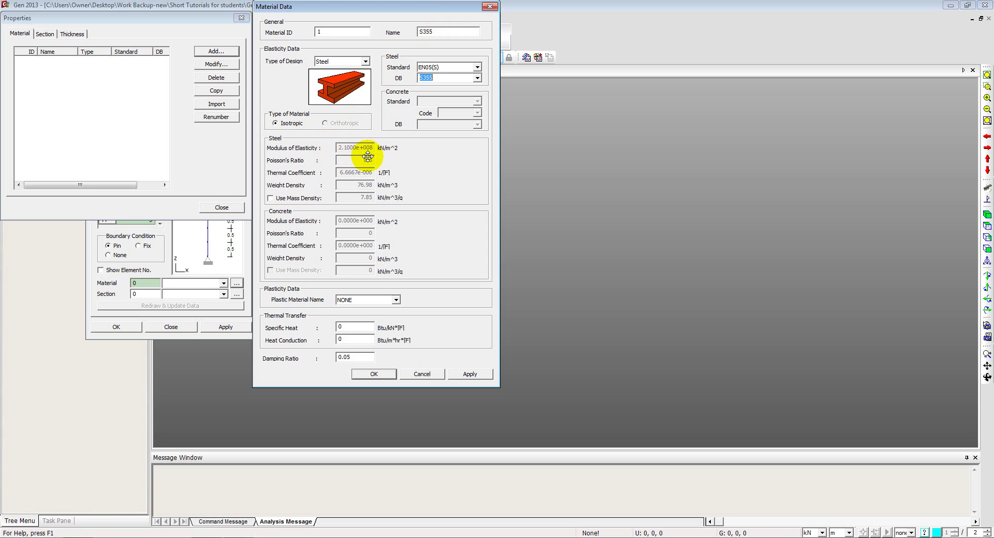
{"action": "left_click", "coordinate": [374, 374]}
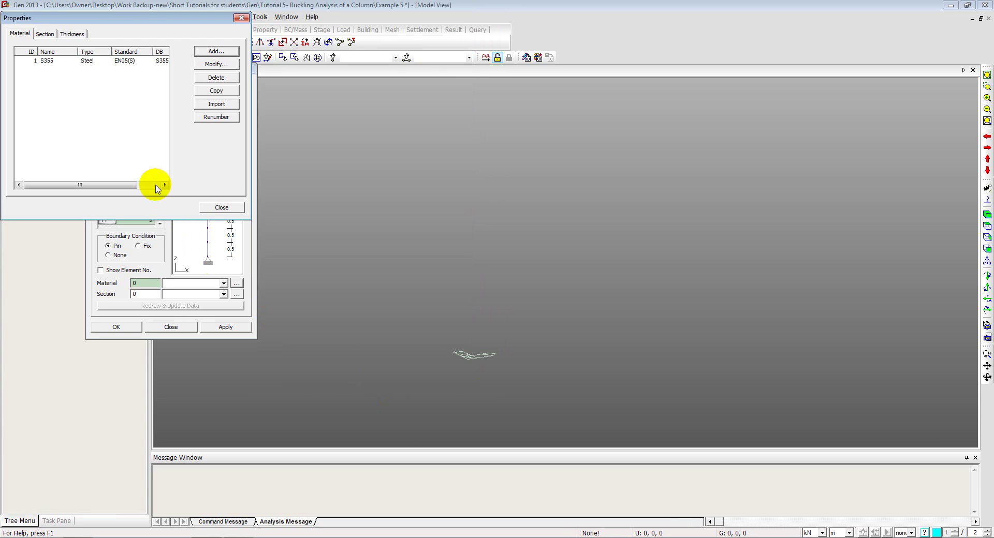
Step: Define section 1 as UC 203x203x60 from BS4-93, then return to the wizard's material choices
{"action": "left_click", "coordinate": [43, 35]}
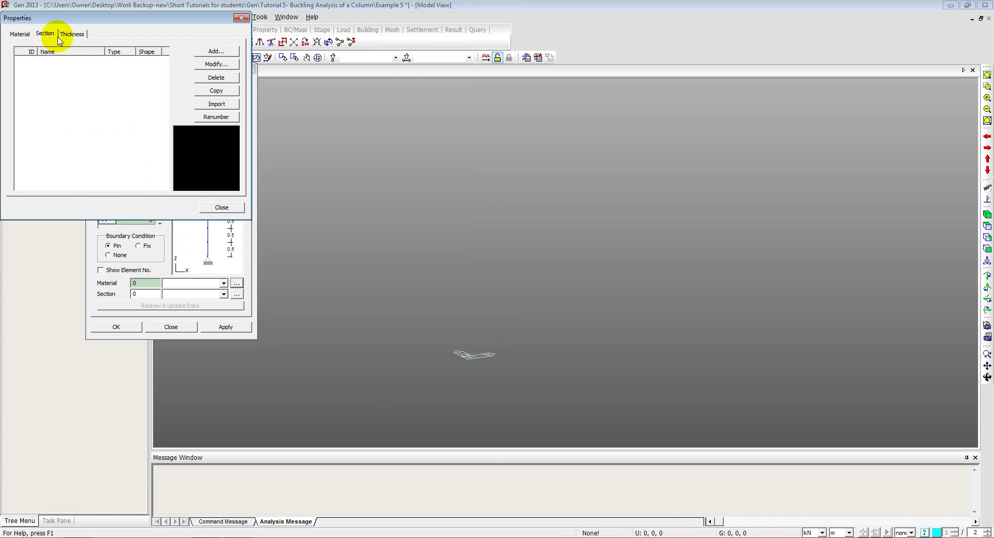
{"action": "left_click", "coordinate": [213, 51]}
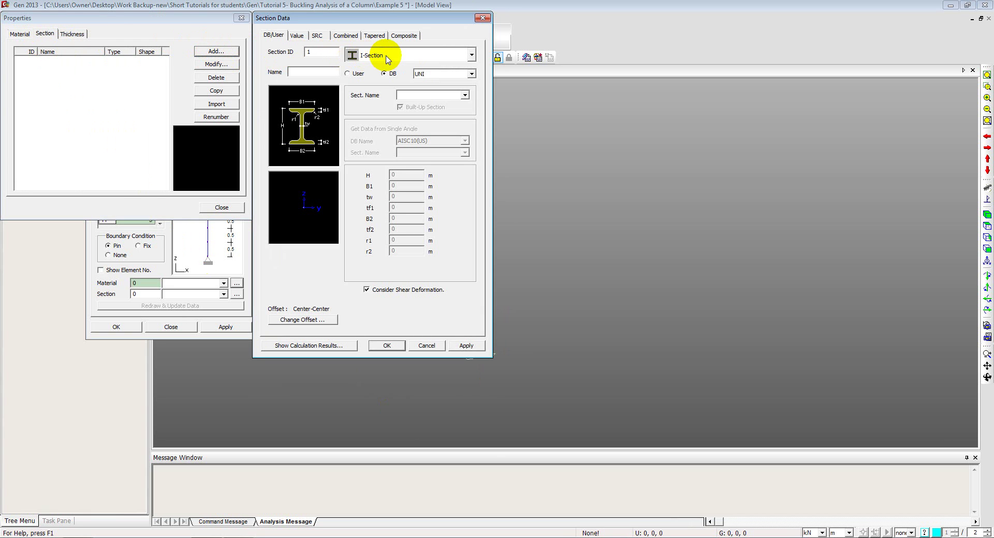
{"action": "left_click", "coordinate": [472, 74]}
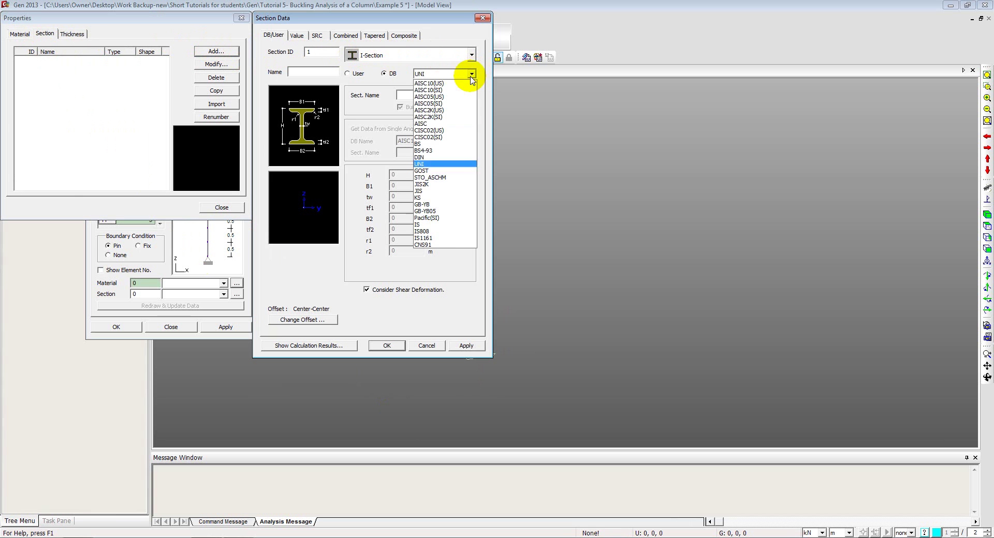
{"action": "left_click", "coordinate": [433, 151]}
{"action": "left_click", "coordinate": [465, 95]}
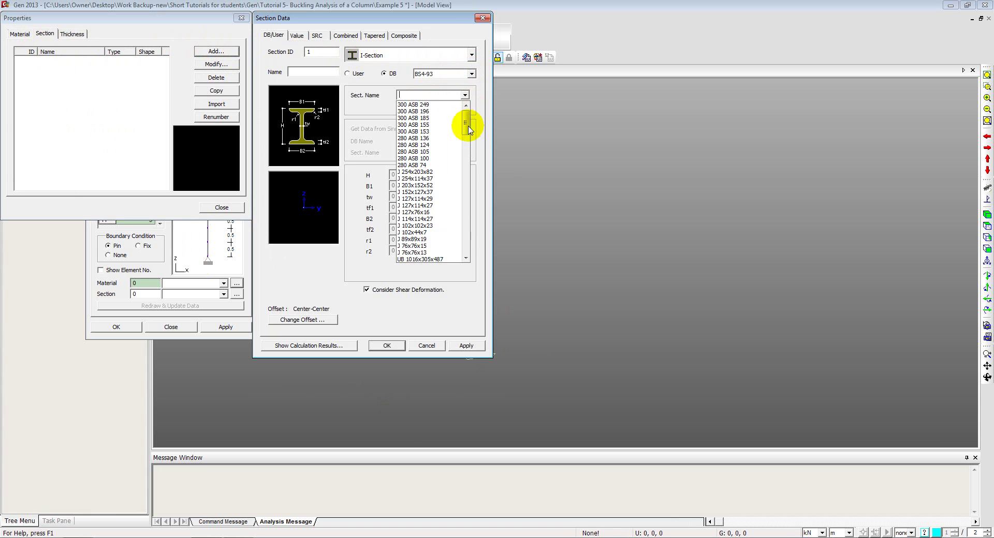
{"action": "left_click_drag", "start_coordinate": [466, 129], "coordinate": [464, 253]}
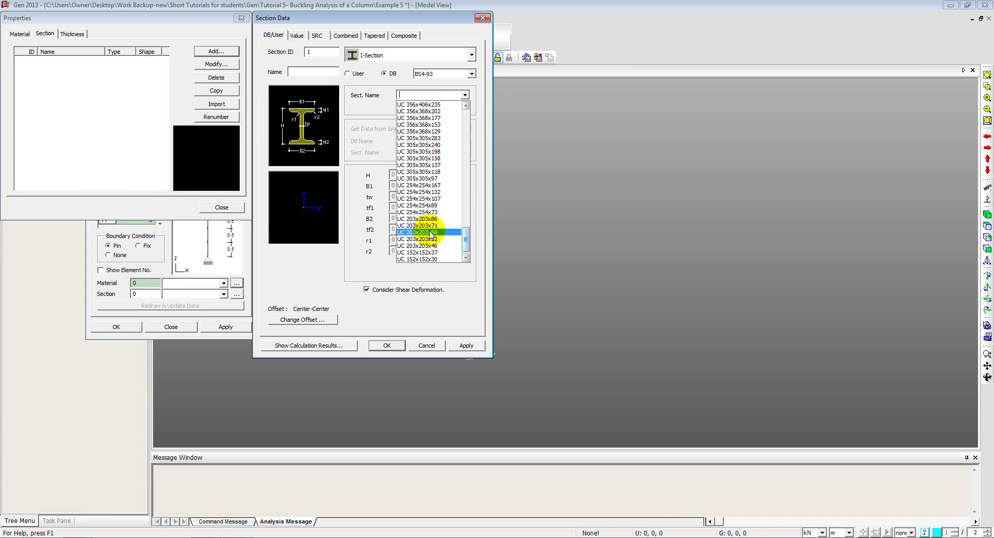
{"action": "left_click", "coordinate": [431, 233]}
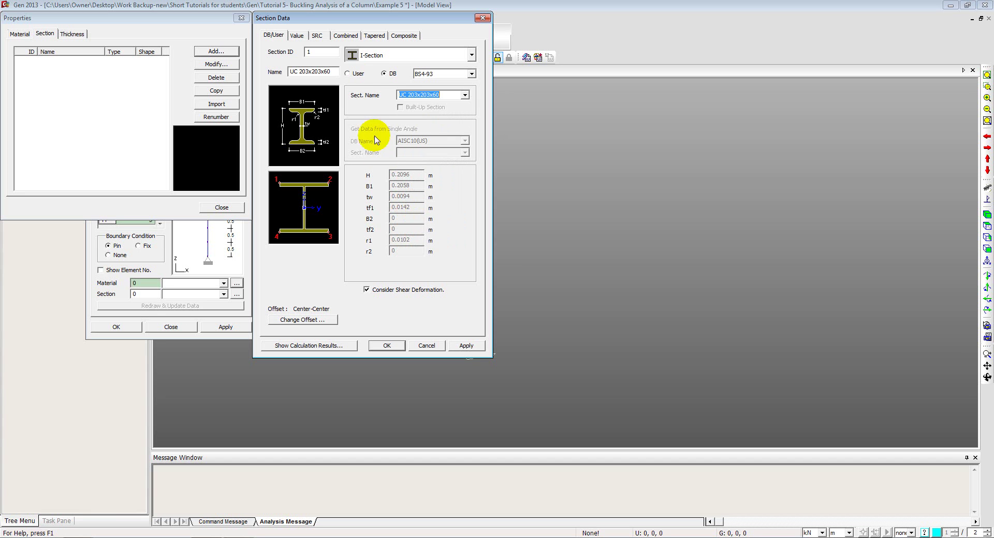
{"action": "left_click", "coordinate": [384, 348]}
{"action": "left_click", "coordinate": [221, 208]}
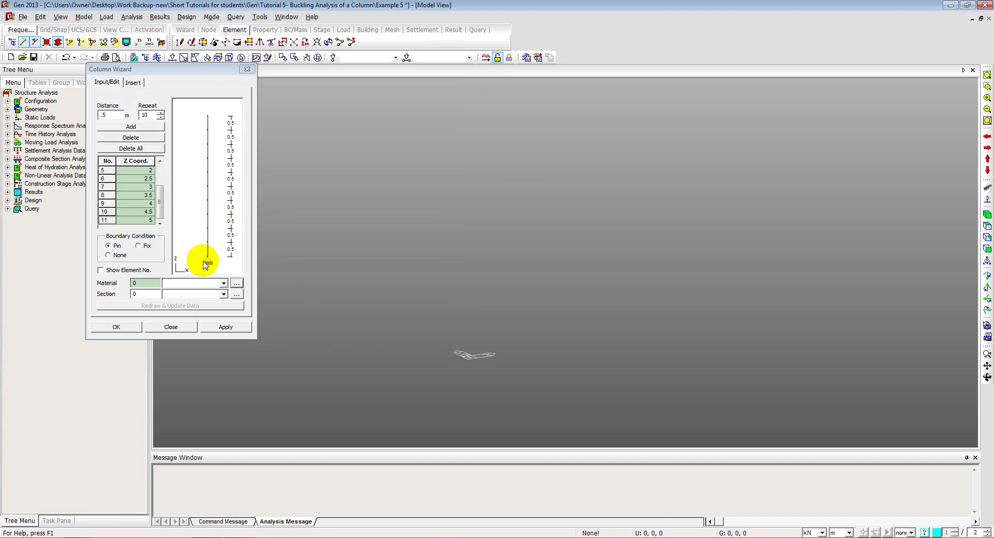
{"action": "left_click", "coordinate": [193, 283]}
Step: Assign S355 and UC 203x203x60 to the column, generate it, and view it from the front
{"action": "left_click", "coordinate": [189, 292]}
{"action": "left_click", "coordinate": [189, 294]}
{"action": "left_click", "coordinate": [189, 303]}
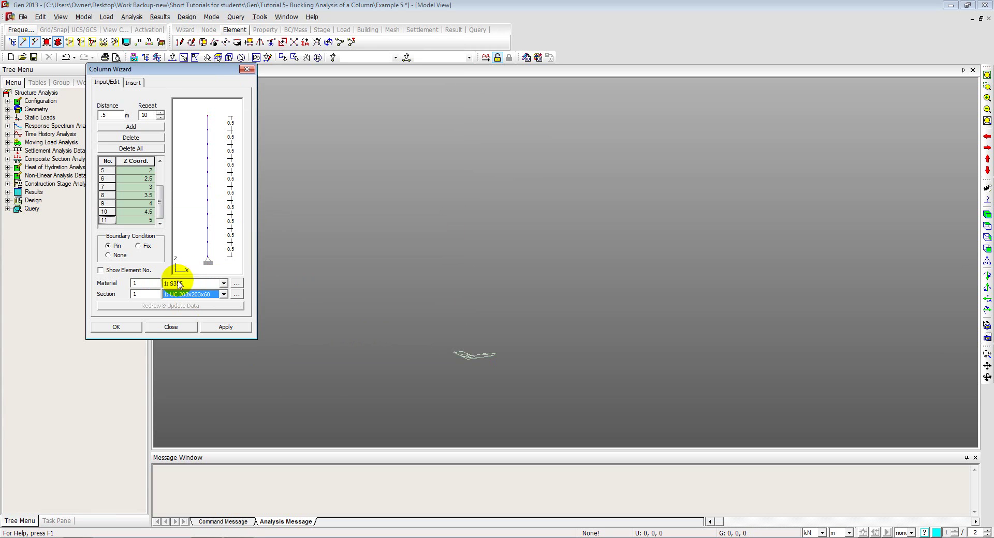
{"action": "left_click", "coordinate": [117, 328]}
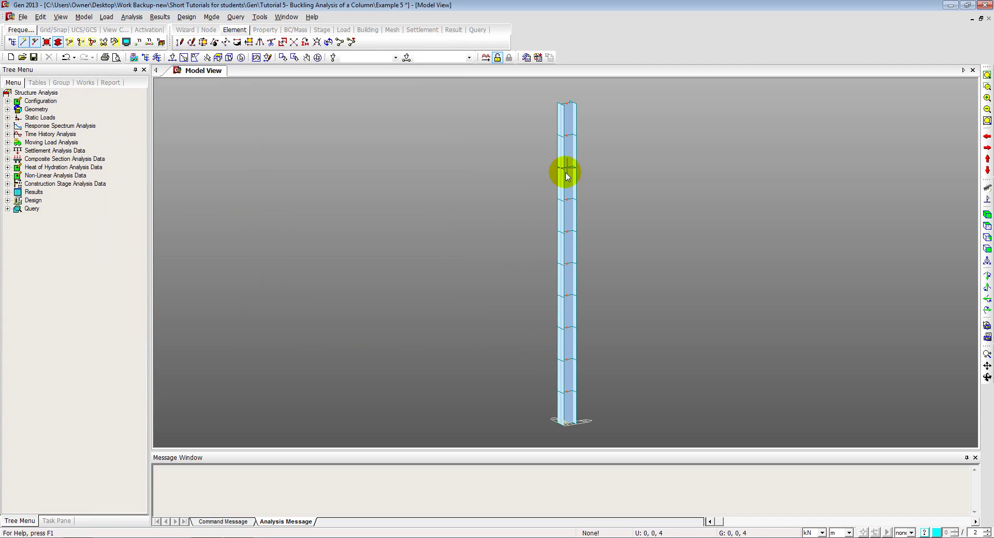
{"action": "left_click", "coordinate": [986, 250]}
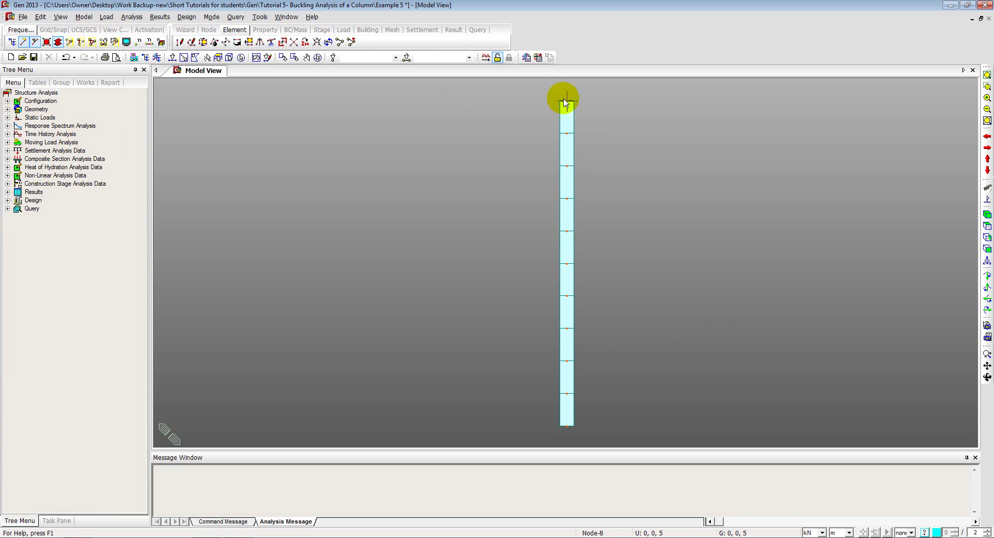
Step: Display the Type 1 support symbol on the column from the Works tree
{"action": "left_click", "coordinate": [84, 84]}
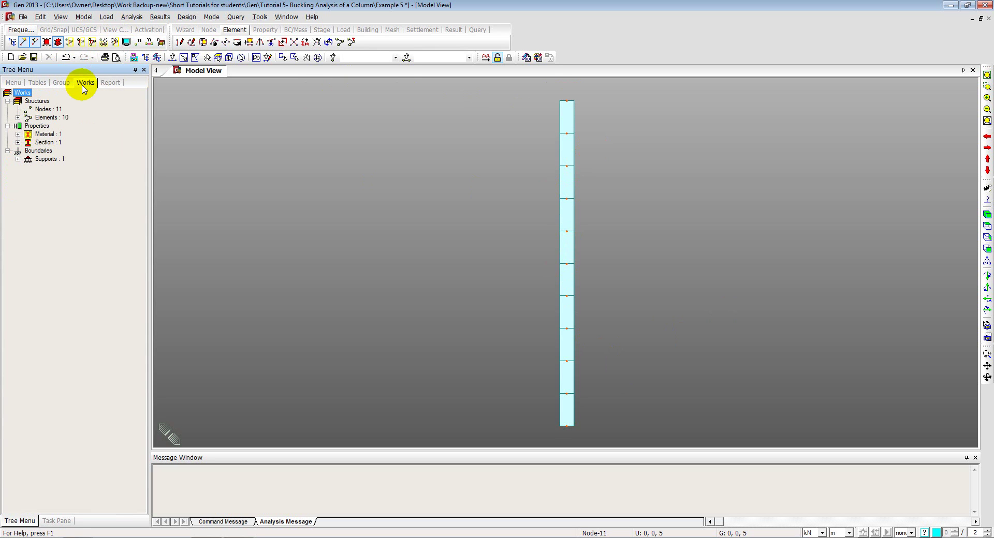
{"action": "left_click", "coordinate": [17, 159]}
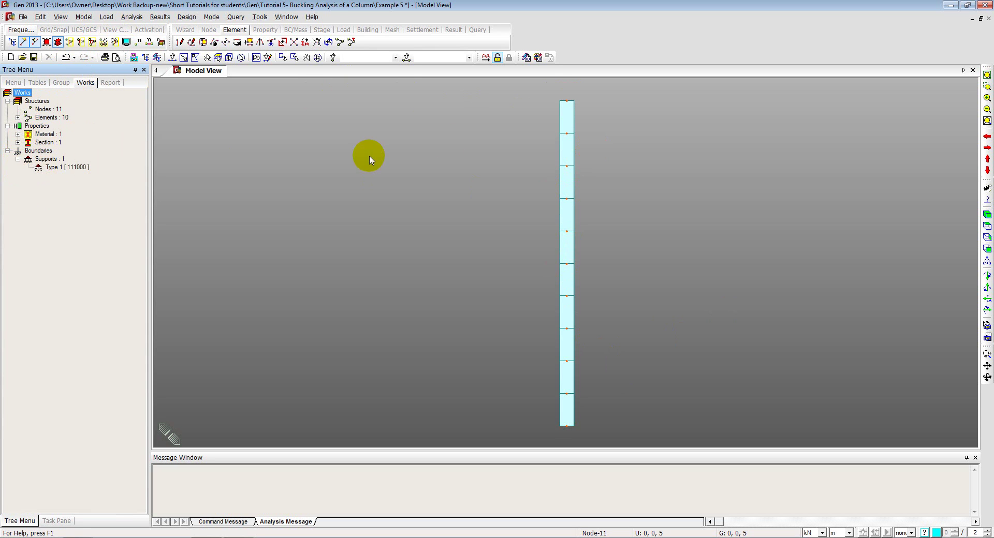
{"action": "right_click", "coordinate": [65, 168]}
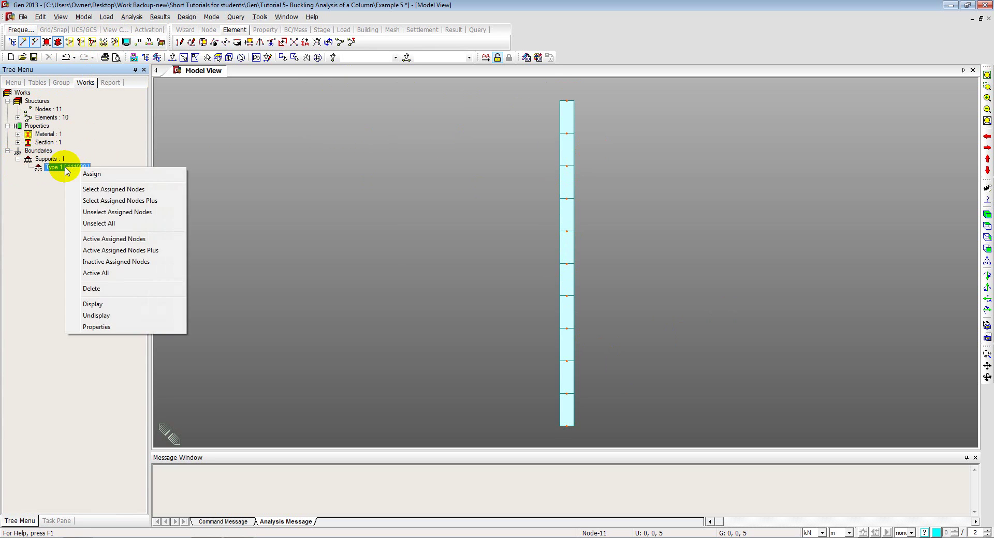
{"action": "left_click", "coordinate": [95, 305]}
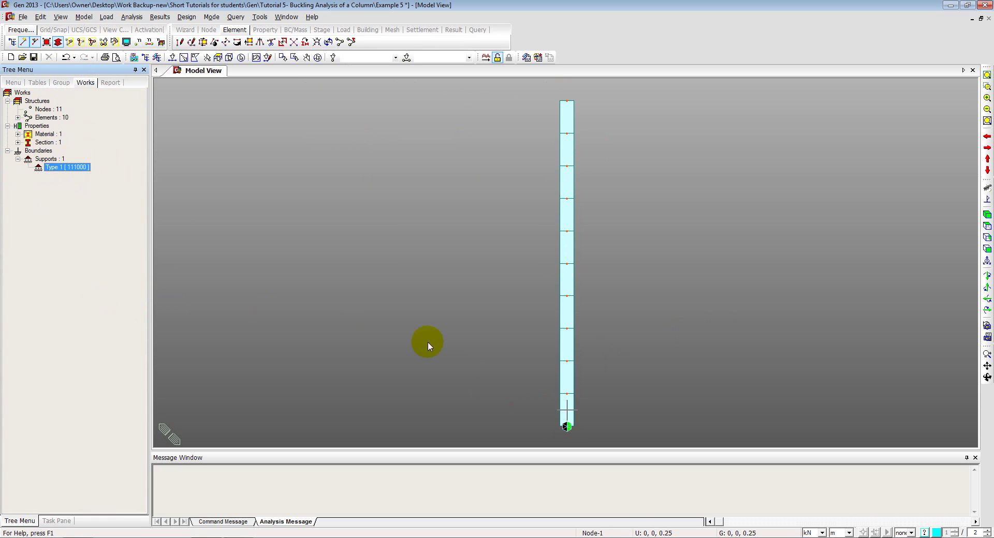
{"action": "left_click", "coordinate": [172, 57]}
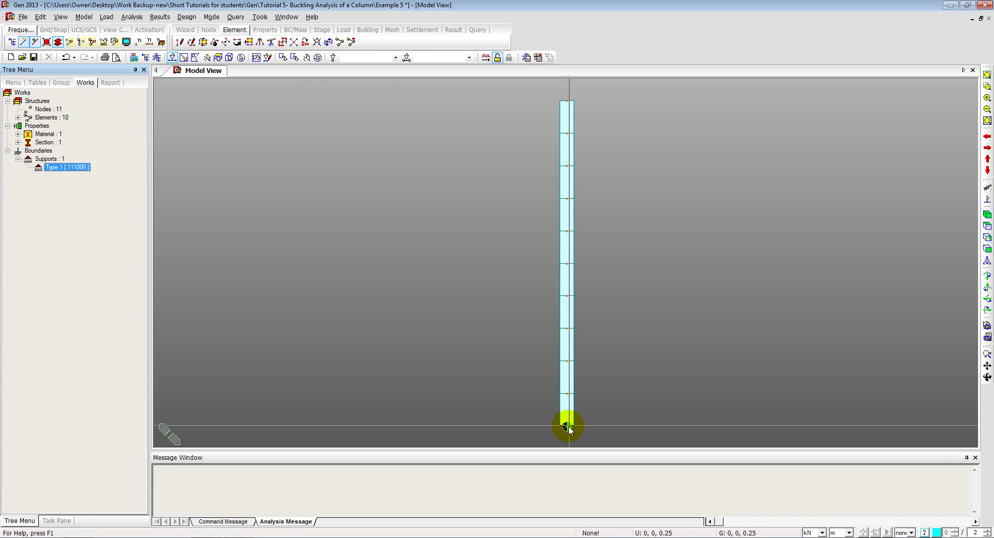
Step: Release Dy on the base support so it becomes Type 1 [101000]
{"action": "right_click", "coordinate": [50, 160]}
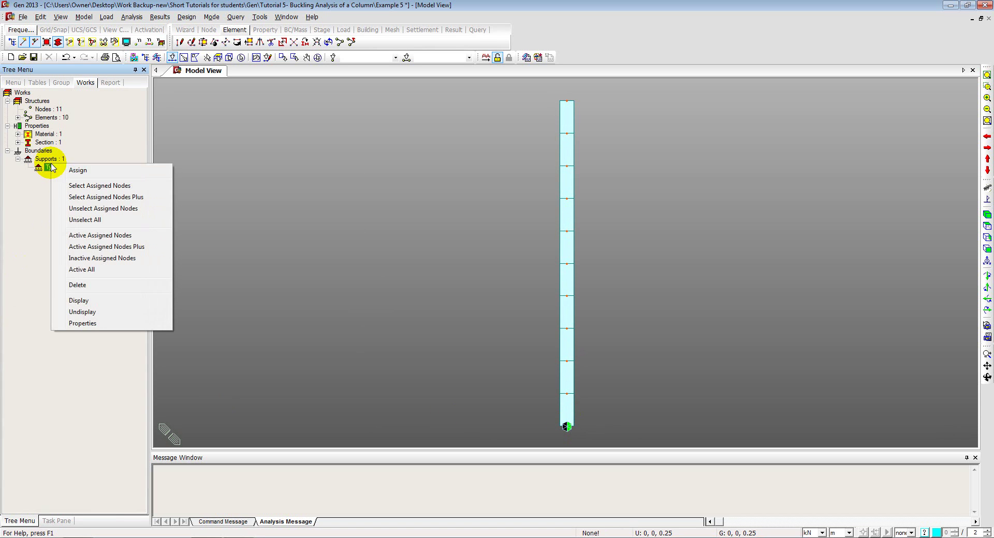
{"action": "left_click", "coordinate": [76, 322]}
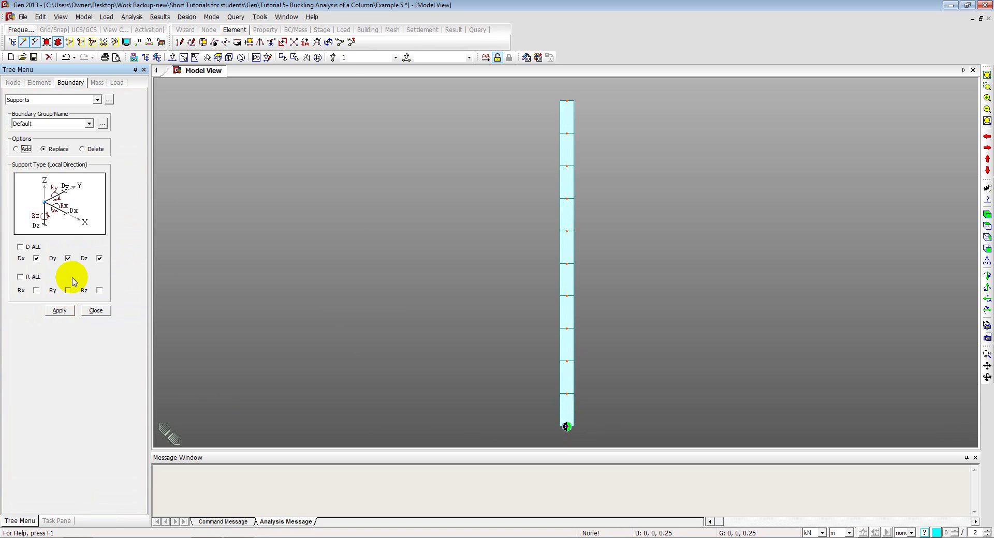
{"action": "left_click", "coordinate": [63, 260]}
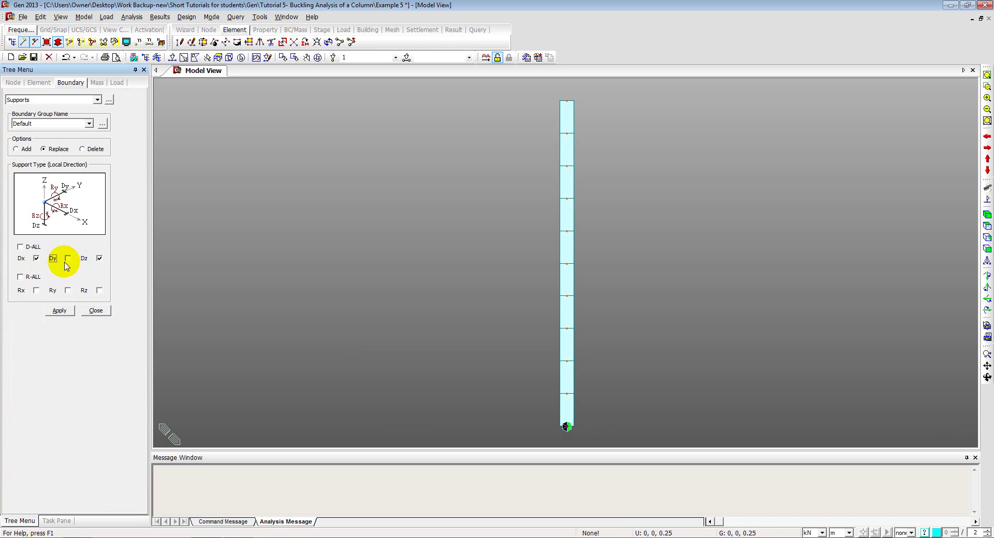
{"action": "left_click", "coordinate": [58, 312]}
{"action": "left_click", "coordinate": [94, 310]}
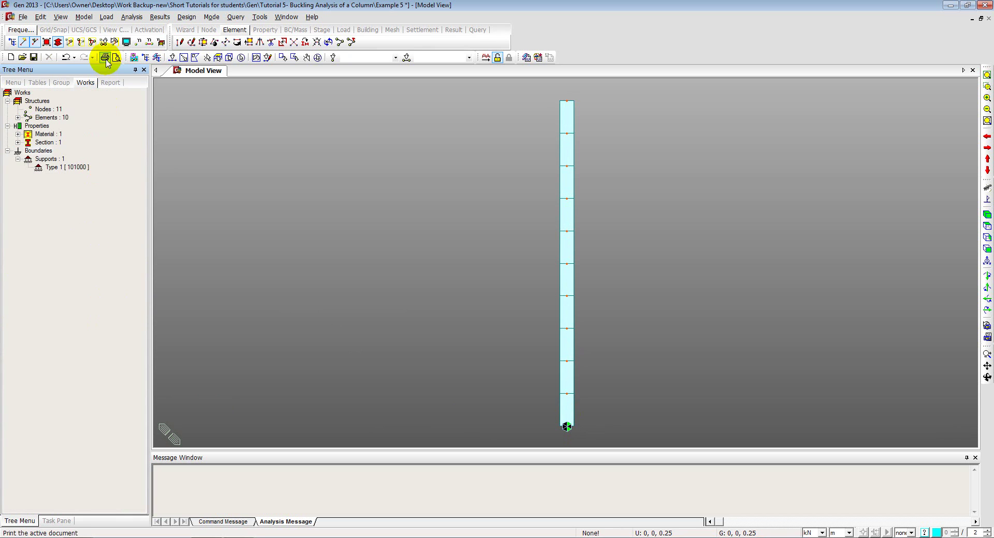
Step: Add a Dx-only support, Type 2 [100000], at the column's top node 11
{"action": "left_click", "coordinate": [91, 18]}
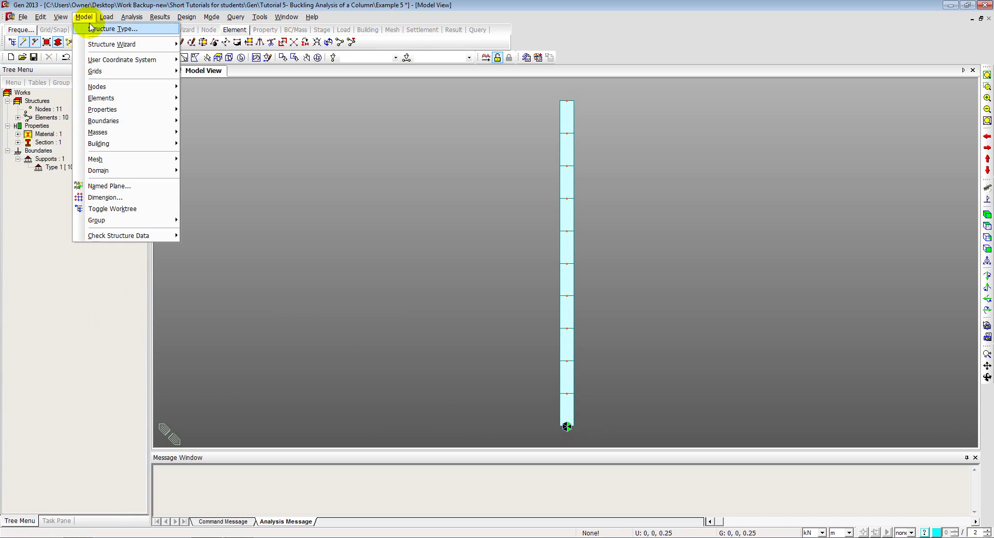
{"action": "mouse_move", "coordinate": [126, 121]}
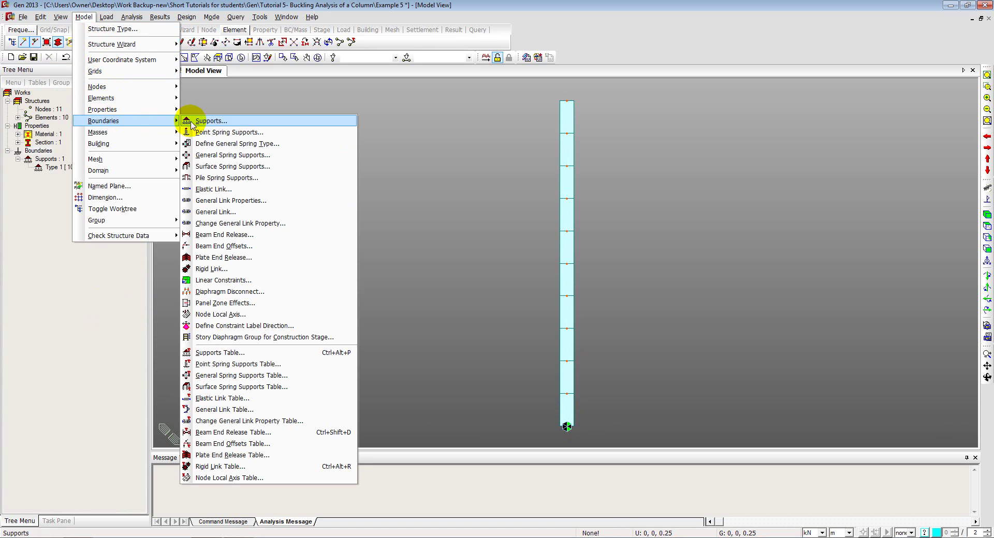
{"action": "left_click", "coordinate": [198, 122]}
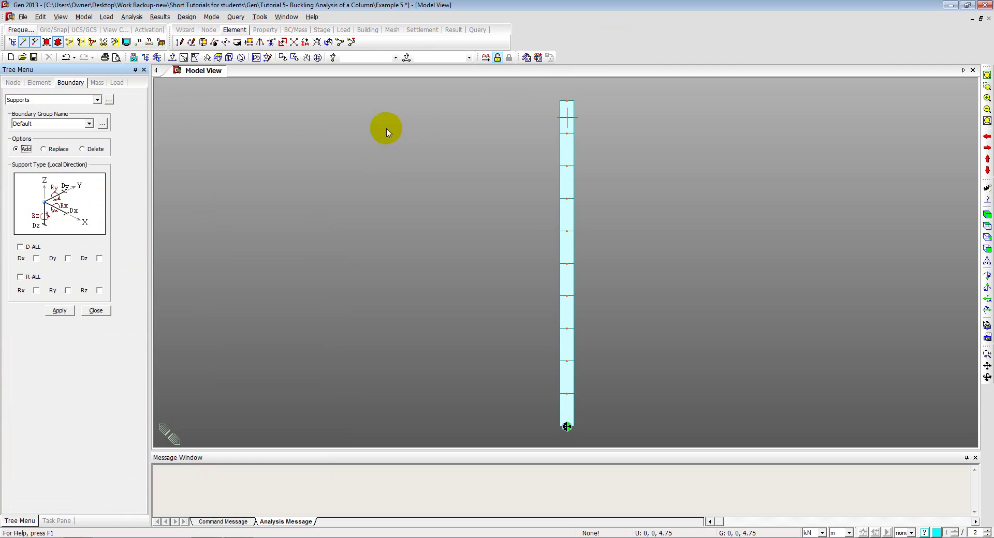
{"action": "left_click", "coordinate": [32, 259]}
{"action": "left_click", "coordinate": [567, 101]}
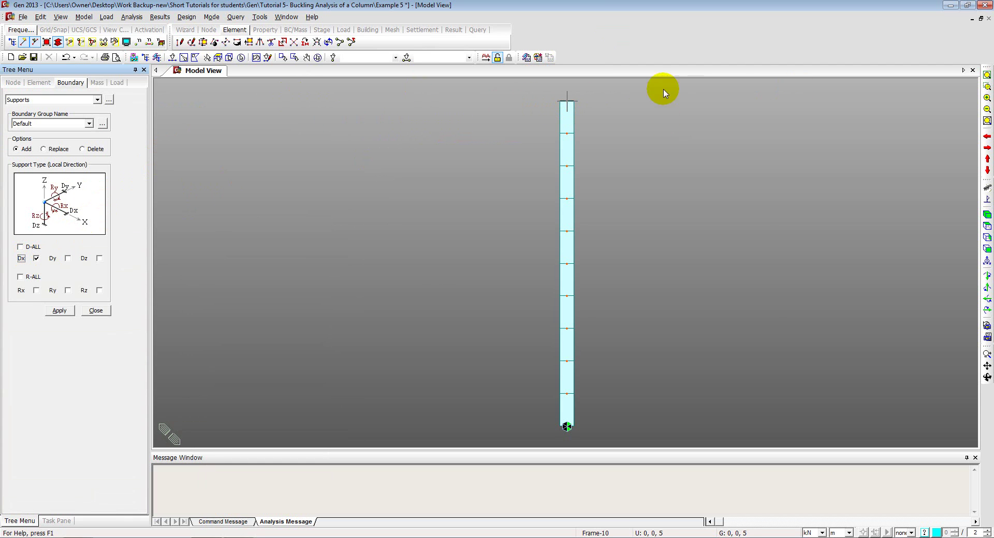
{"action": "left_click", "coordinate": [172, 57]}
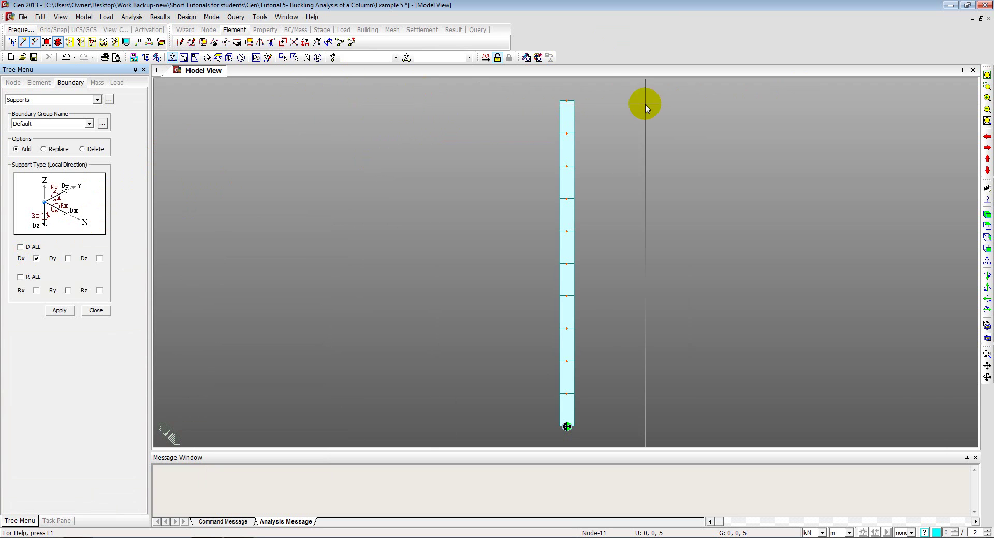
{"action": "left_click_drag", "start_coordinate": [550, 96], "coordinate": [604, 122]}
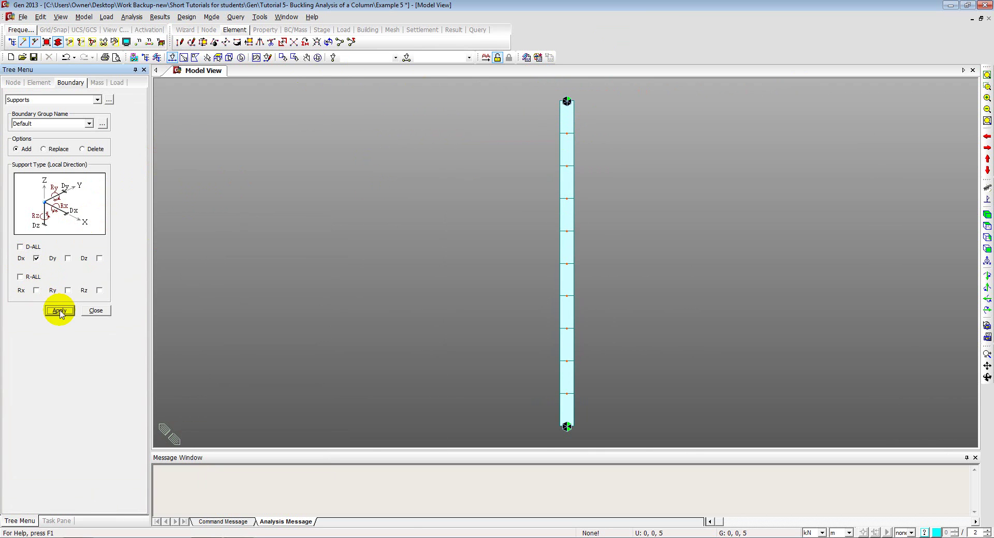
{"action": "left_click", "coordinate": [89, 310]}
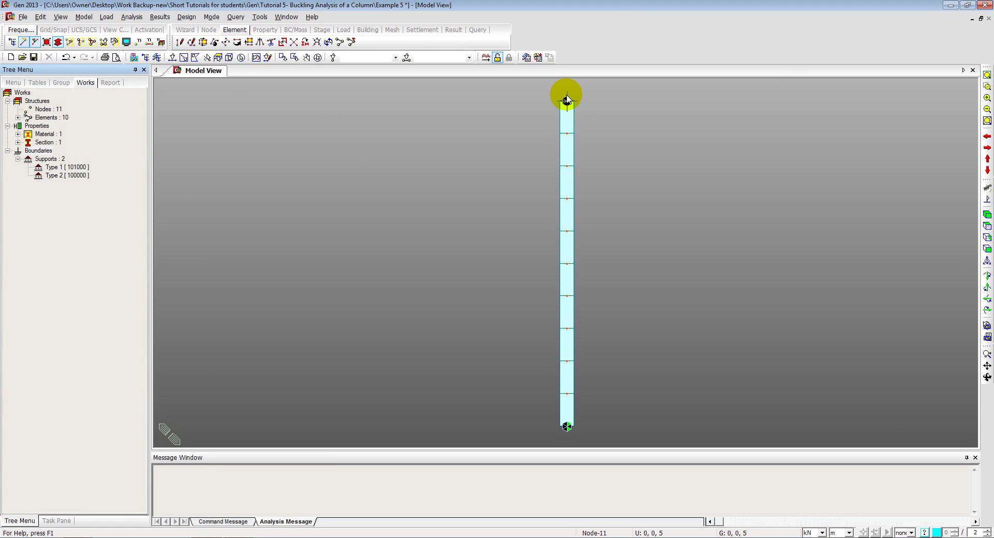
{"action": "mouse_move", "coordinate": [566, 97]}
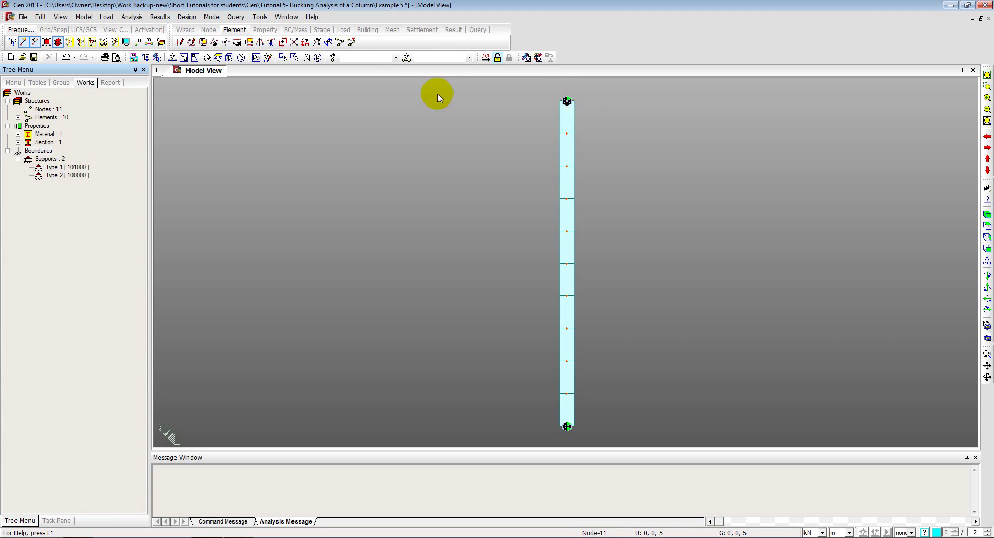
Step: Create static load case P as a User Defined Load
{"action": "left_click", "coordinate": [106, 16]}
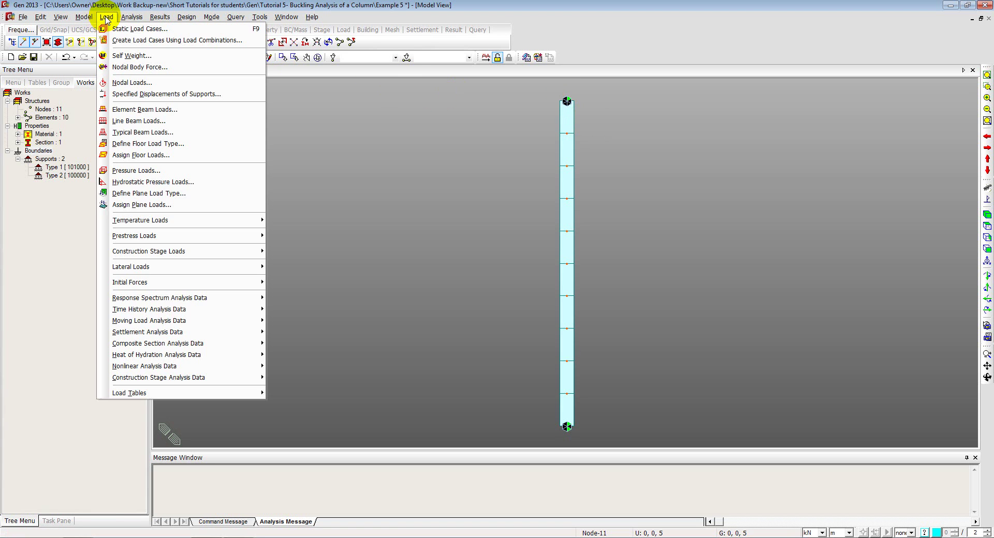
{"action": "left_click", "coordinate": [119, 30]}
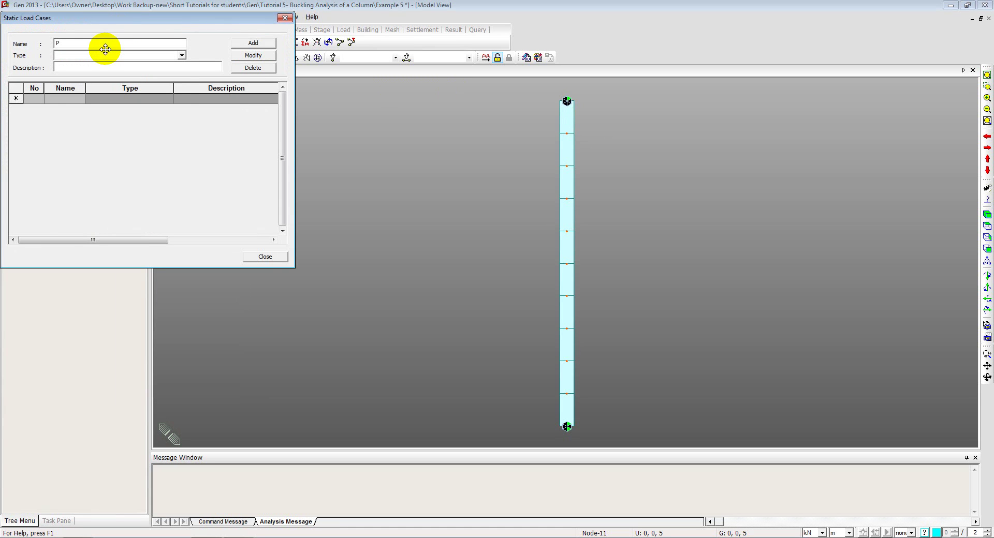
{"action": "left_click", "coordinate": [101, 55]}
{"action": "left_click", "coordinate": [85, 65]}
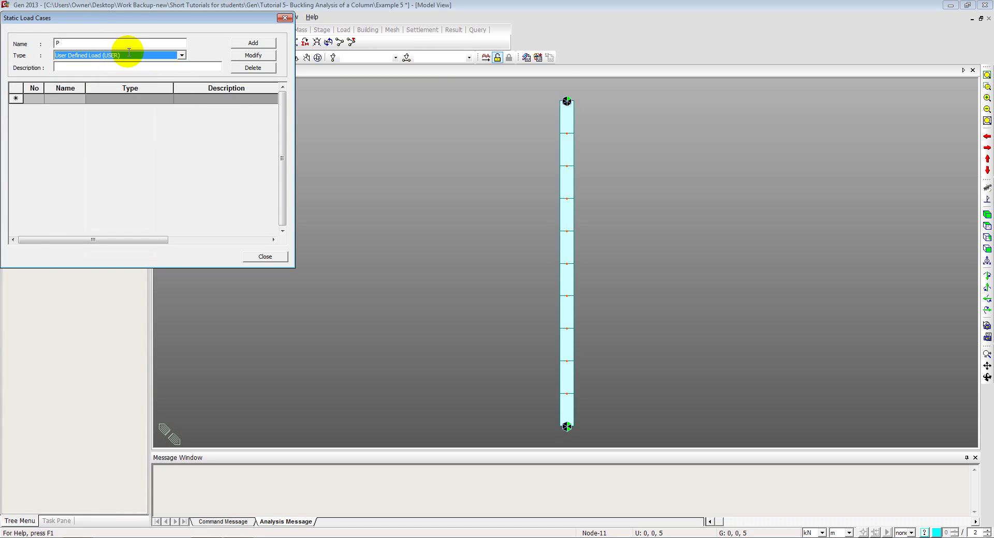
{"action": "left_click", "coordinate": [249, 43]}
{"action": "left_click", "coordinate": [285, 18]}
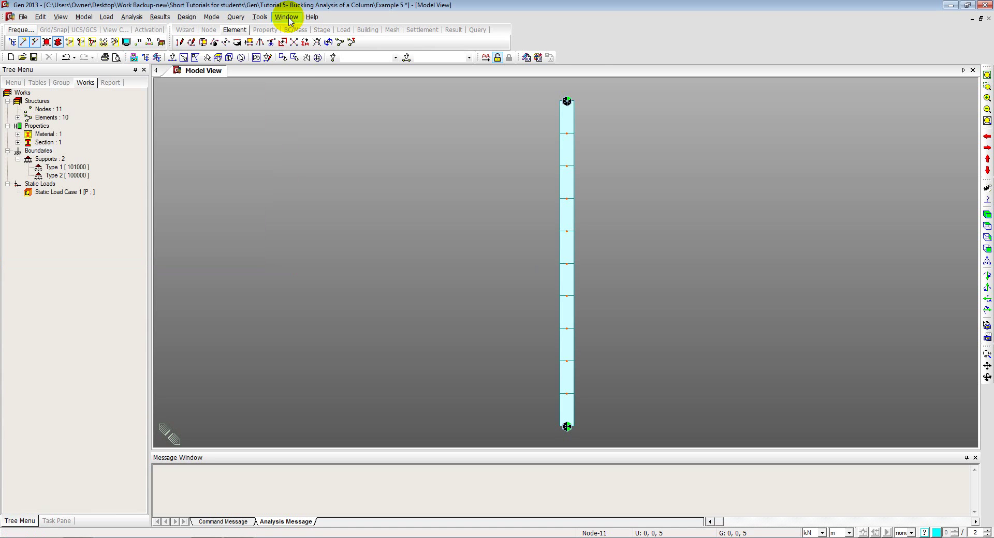
Step: Apply a nodal load of FZ = -1000 kN at the column's top node 11
{"action": "left_click", "coordinate": [107, 17]}
{"action": "left_click", "coordinate": [118, 82]}
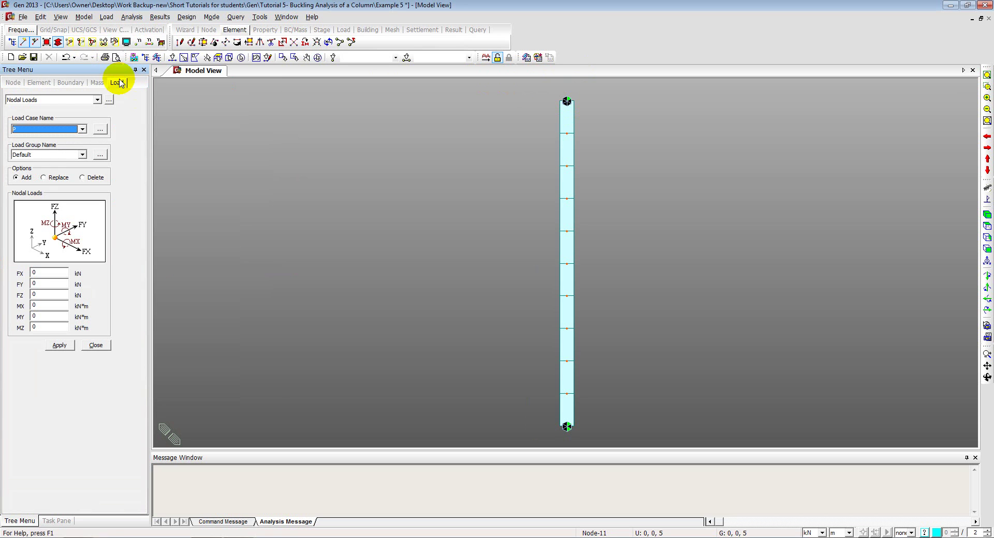
{"action": "left_click", "coordinate": [33, 294]}
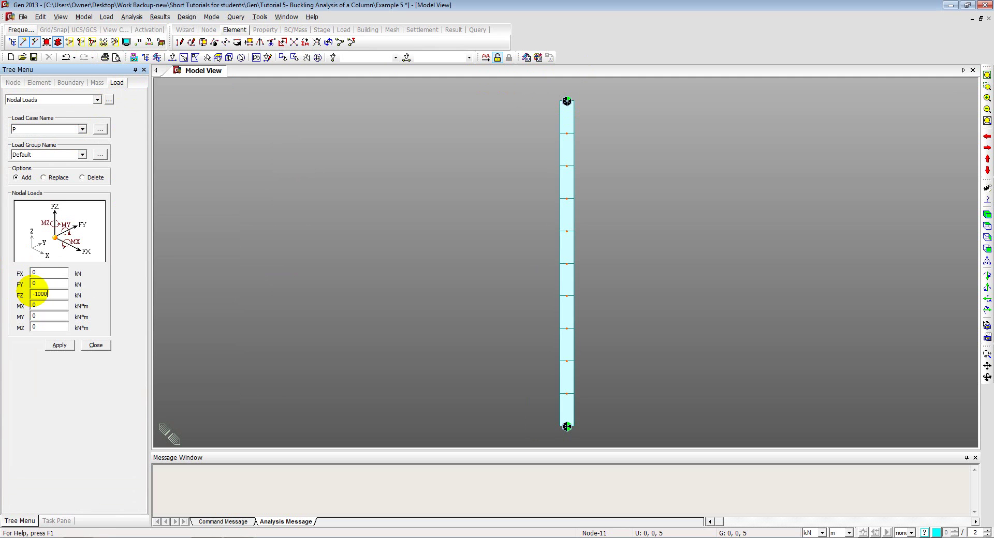
{"action": "left_click", "coordinate": [172, 57]}
{"action": "left_click", "coordinate": [567, 102]}
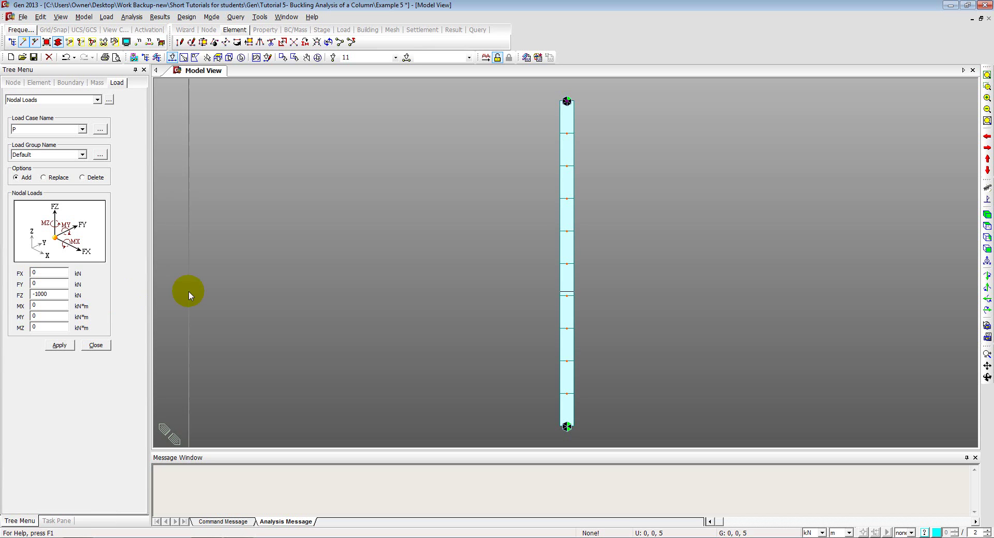
{"action": "left_click", "coordinate": [563, 97]}
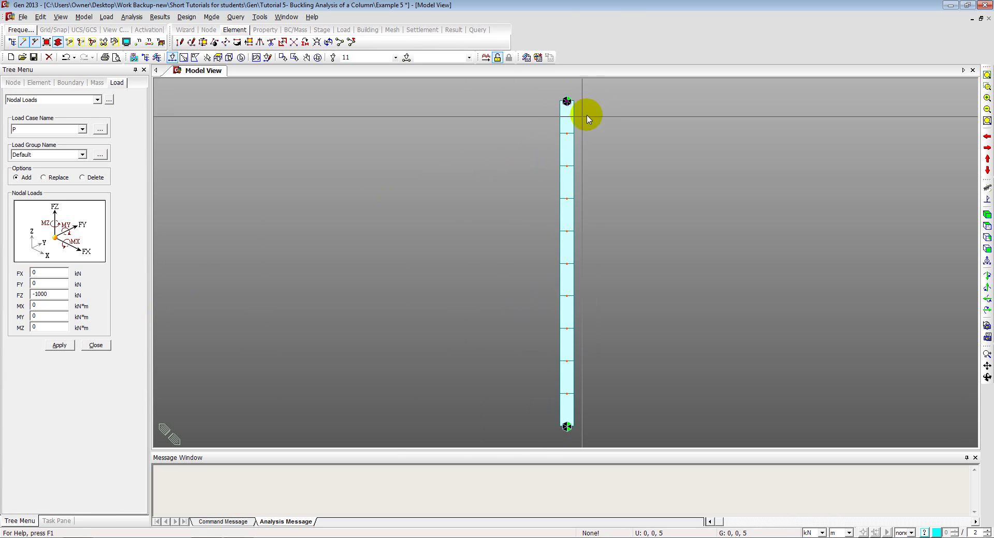
{"action": "left_click", "coordinate": [57, 348]}
{"action": "left_click", "coordinate": [91, 346]}
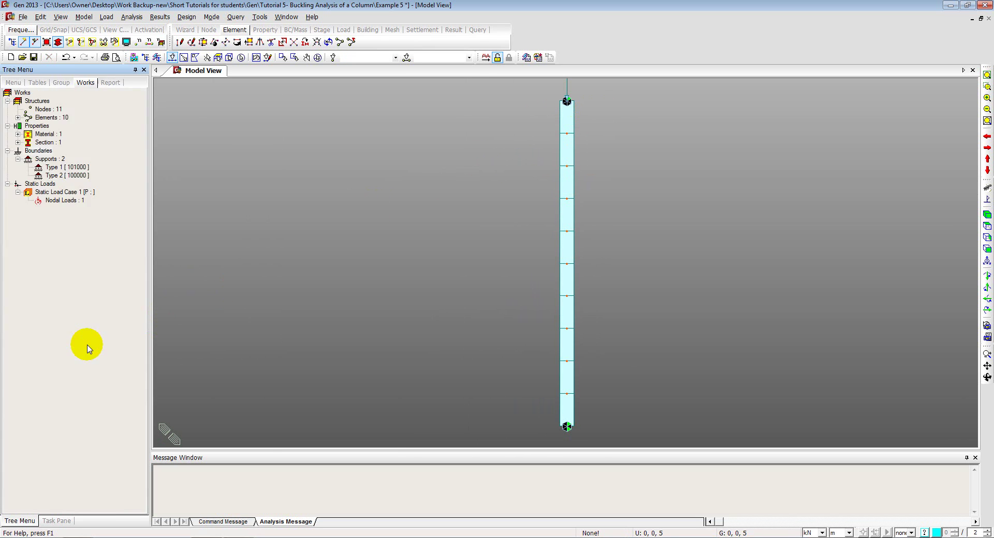
{"action": "left_click", "coordinate": [987, 259]}
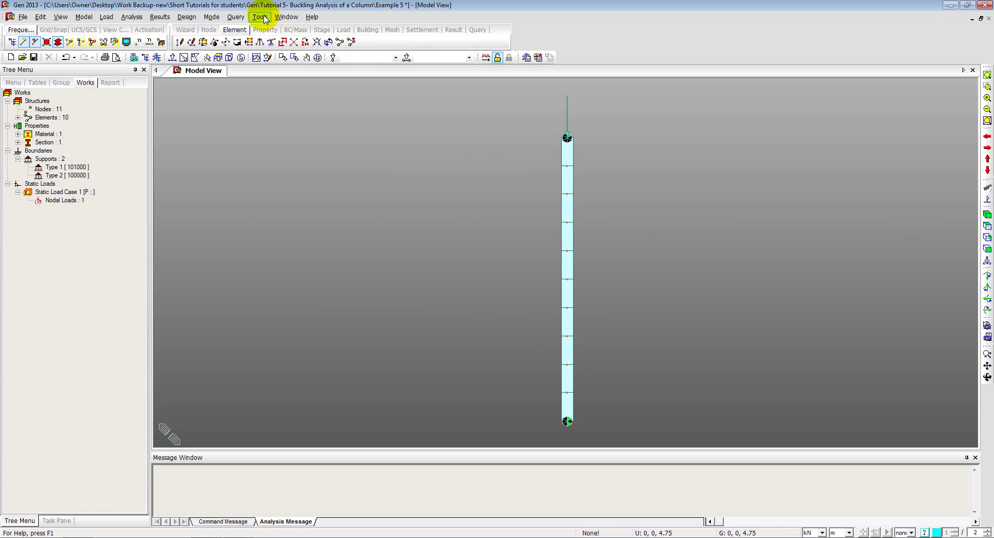
Step: Open Analysis > Buckling Analysis Control and move the dialog beside the column model
{"action": "left_click", "coordinate": [125, 18]}
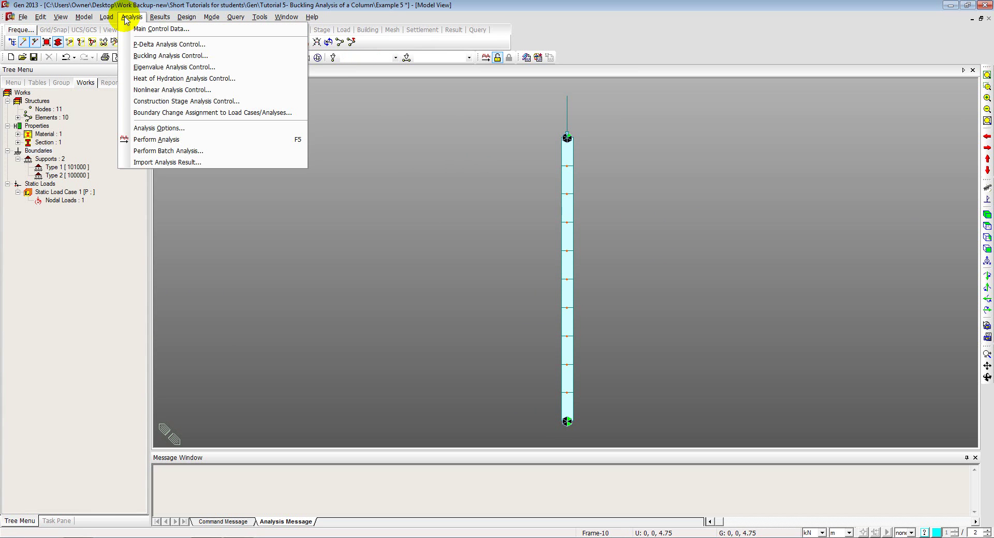
{"action": "left_click", "coordinate": [154, 55]}
{"action": "left_click_drag", "start_coordinate": [87, 32], "coordinate": [247, 100]}
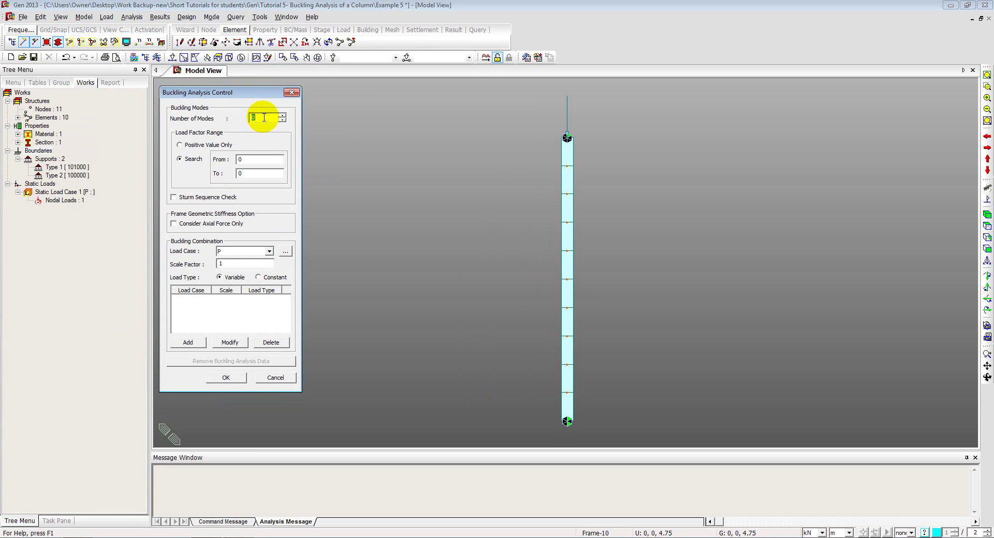
Step: Consult the hand-calculation PDF in Acrobat, then return to midas Gen with Alt+Tab
{"action": "key", "text": "alt+Tab"}
{"action": "key", "text": "alt+Tab"}
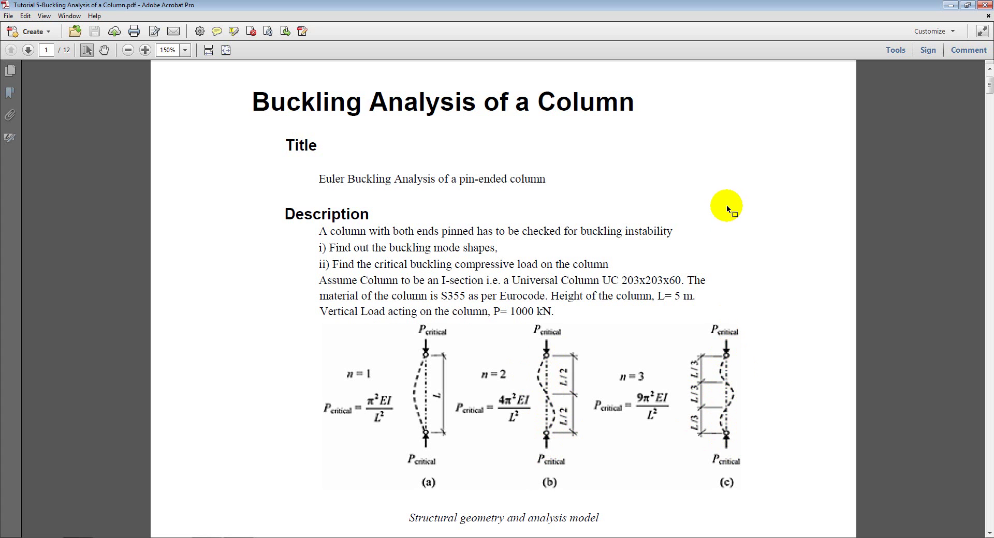
{"action": "key", "text": "alt+Tab"}
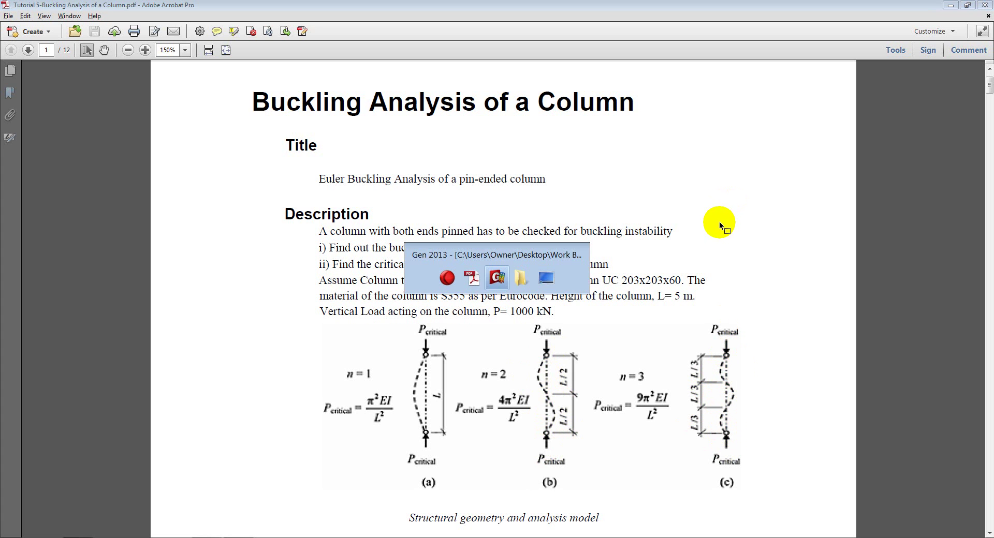
Step: Request 5 buckling modes, consider axial force only, and add load case P at scale 1, variable
{"action": "left_click", "coordinate": [263, 116]}
{"action": "left_click_drag", "start_coordinate": [263, 116], "coordinate": [241, 113]}
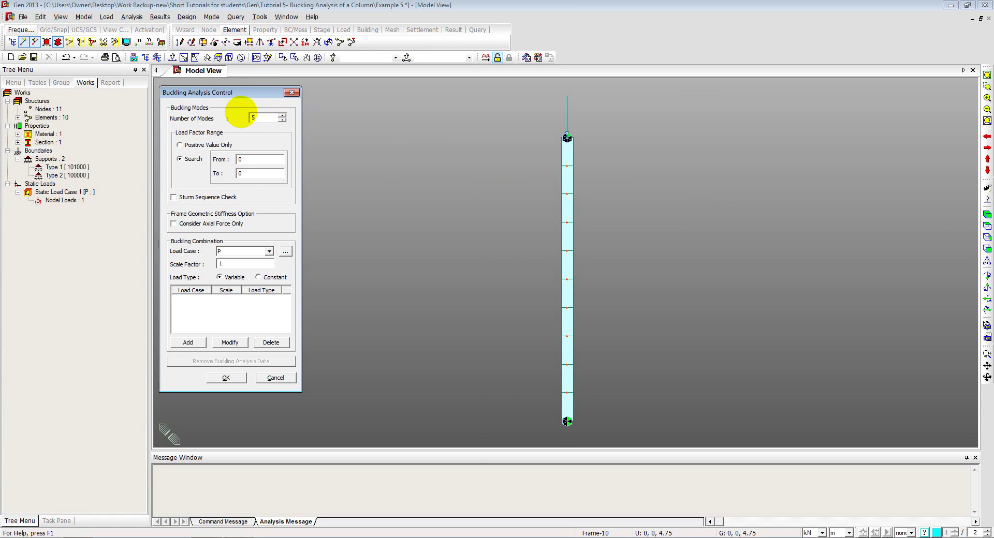
{"action": "left_click", "coordinate": [175, 224]}
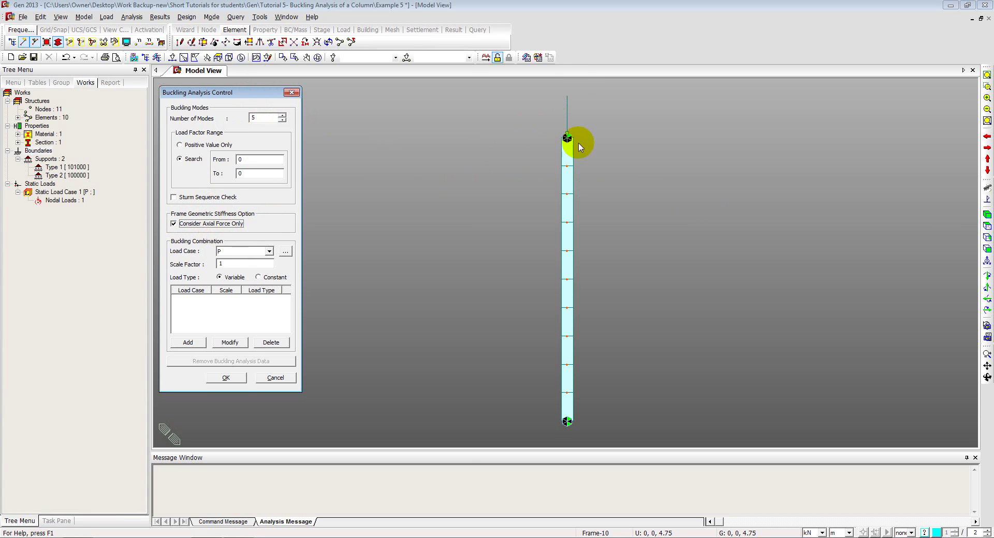
{"action": "left_click", "coordinate": [180, 343]}
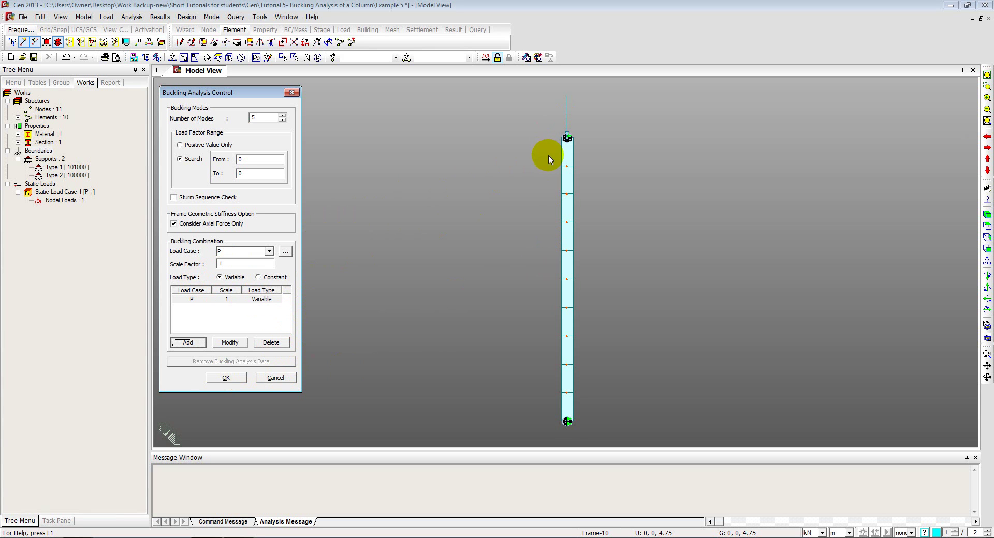
Step: Confirm the buckling settings and run the analysis, which completes in 0.93 seconds
{"action": "left_click", "coordinate": [215, 384]}
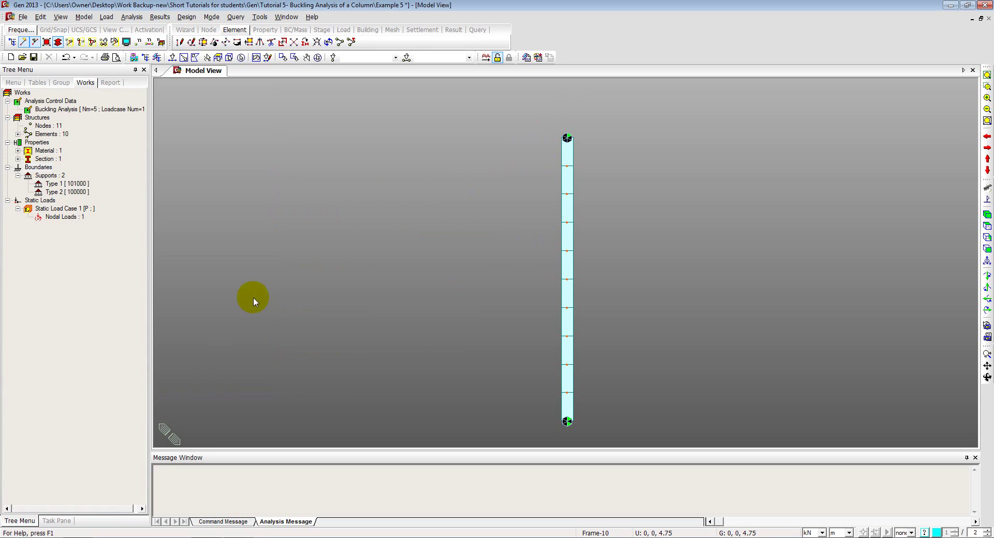
{"action": "left_click", "coordinate": [484, 58]}
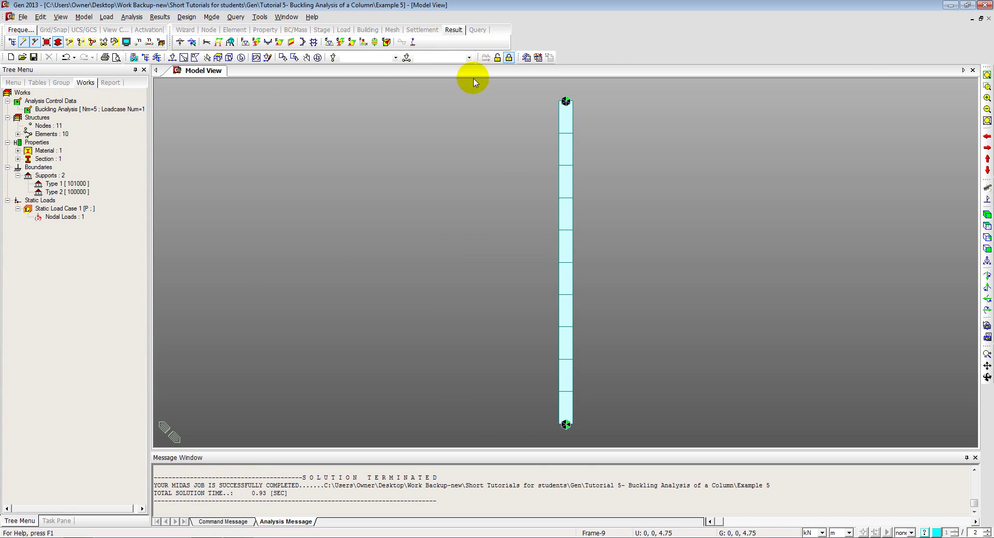
{"action": "left_click", "coordinate": [160, 17]}
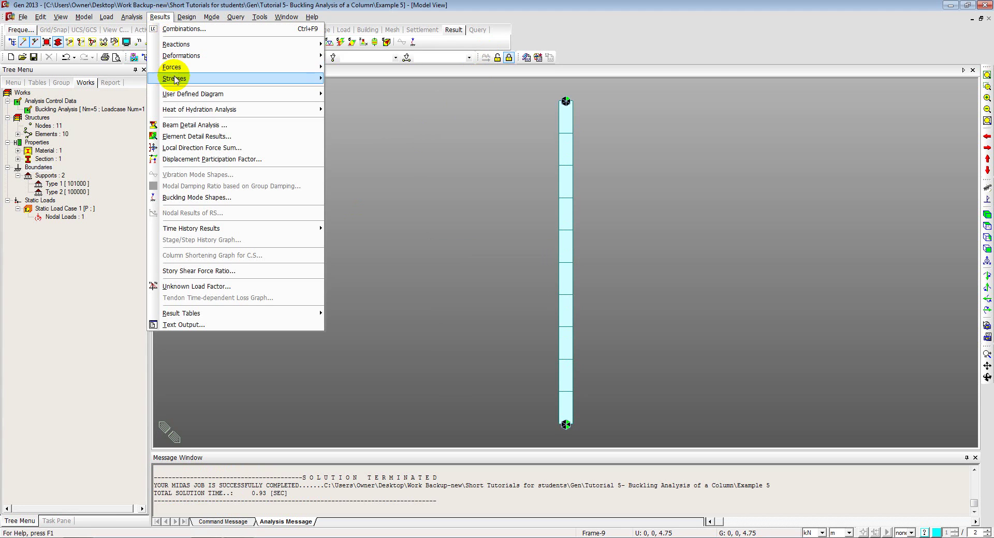
Step: Display Mode 1 buckling shape with contours, legend and undeformed outline, load factor 4.925
{"action": "left_click", "coordinate": [201, 197]}
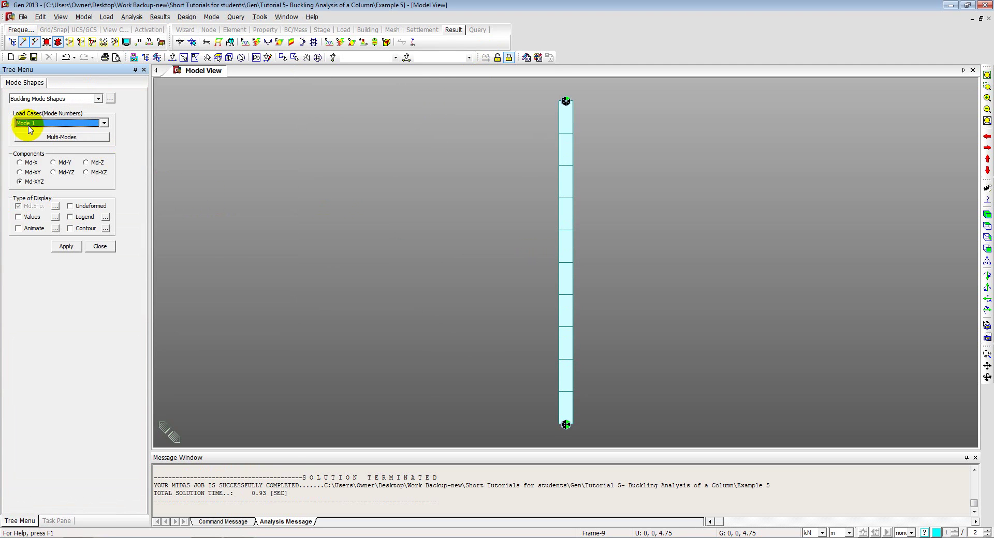
{"action": "left_click", "coordinate": [70, 229]}
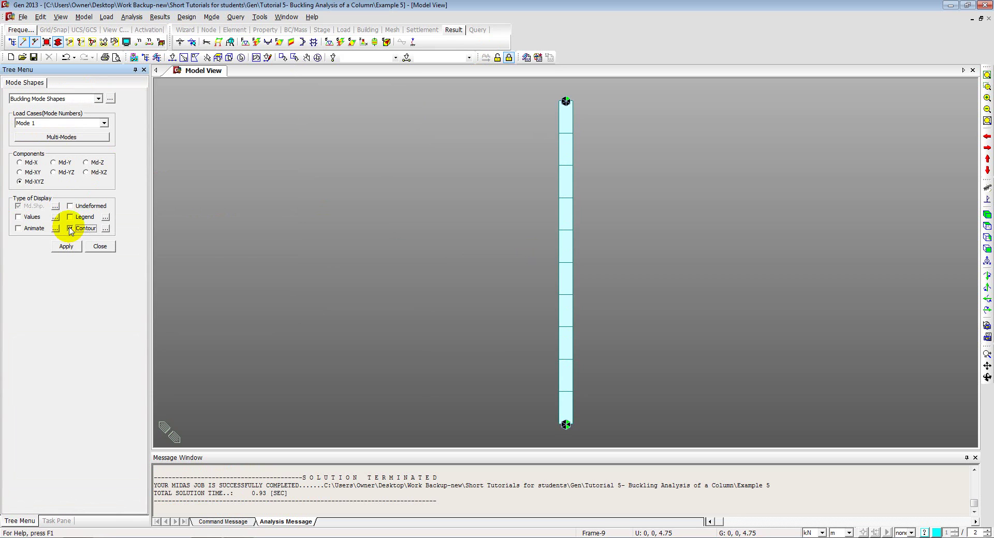
{"action": "left_click", "coordinate": [71, 218]}
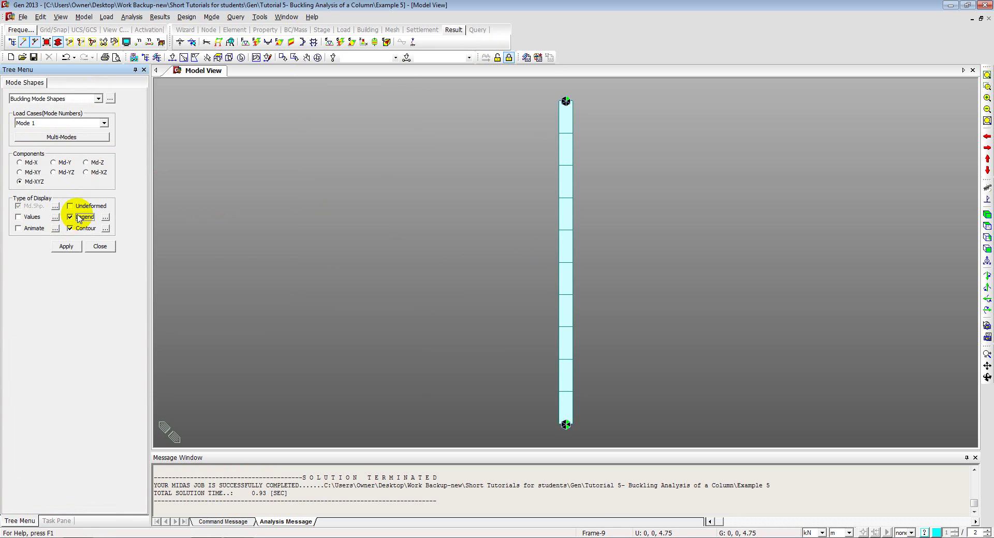
{"action": "left_click", "coordinate": [70, 206]}
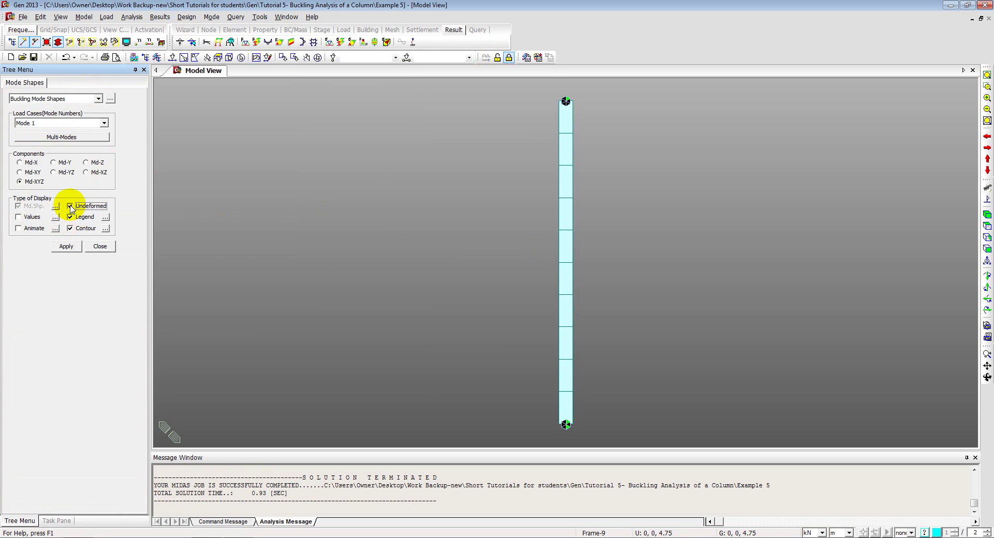
{"action": "left_click", "coordinate": [67, 247]}
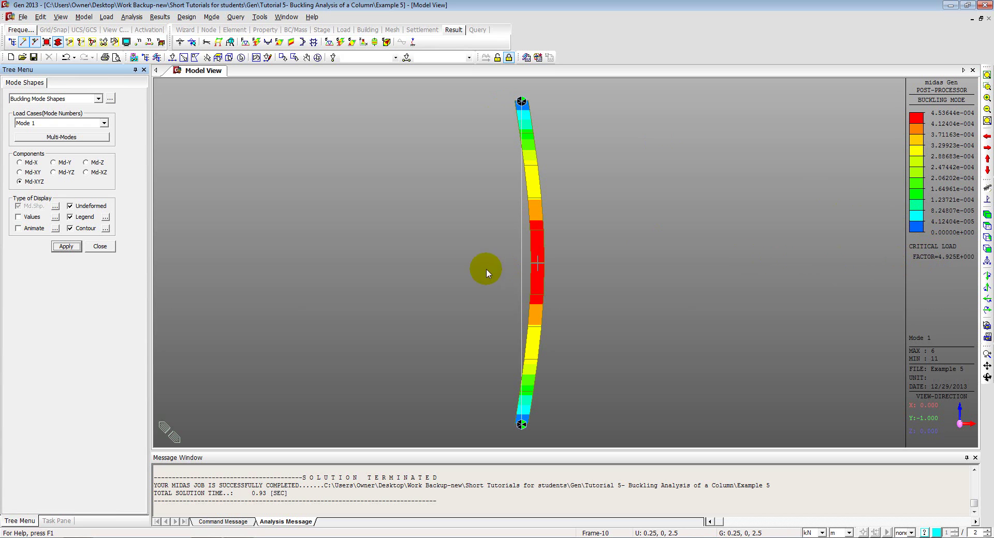
Step: Display the Mode 2 and then the Mode 3 buckling shapes of the column
{"action": "left_click", "coordinate": [101, 122]}
{"action": "left_click", "coordinate": [49, 139]}
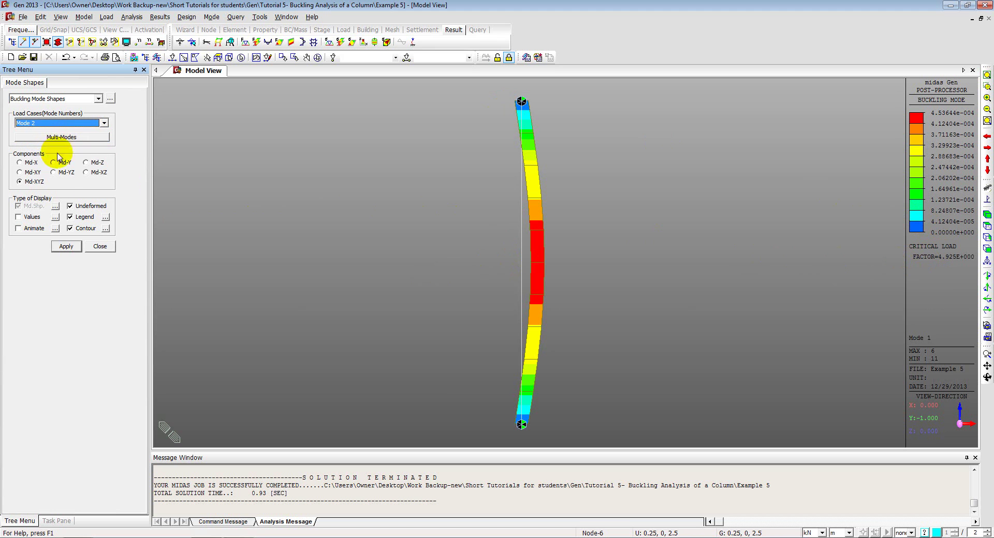
{"action": "left_click", "coordinate": [66, 246]}
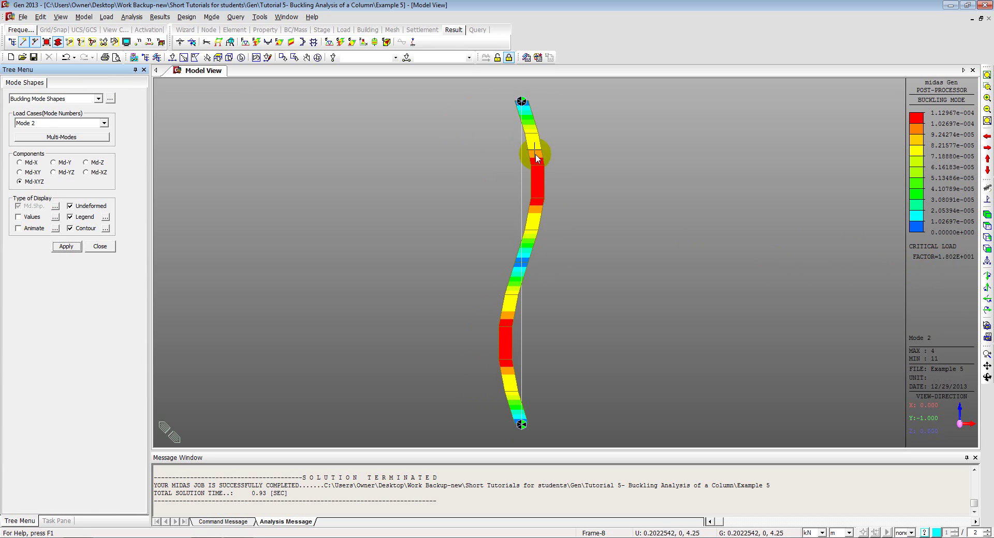
{"action": "mouse_move", "coordinate": [544, 128]}
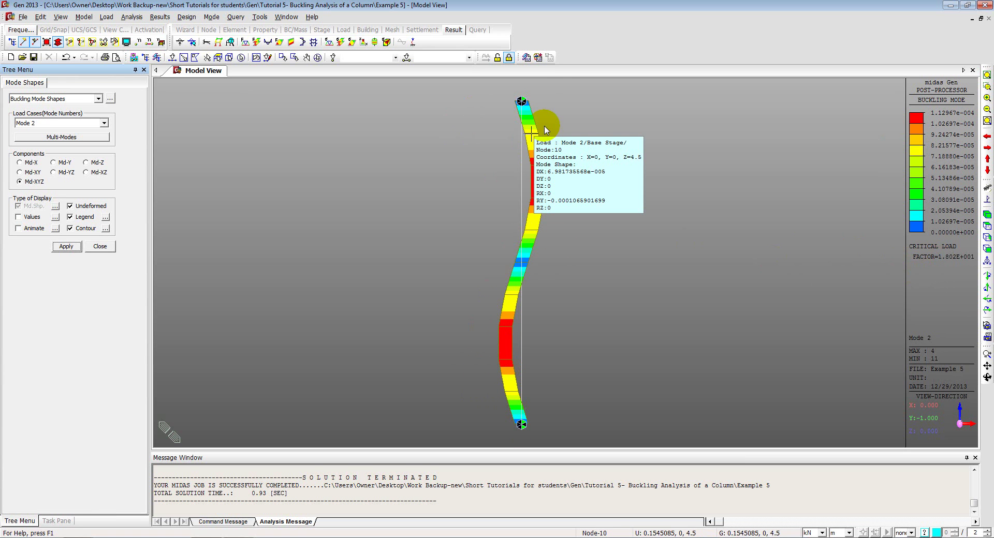
{"action": "left_click", "coordinate": [21, 122]}
{"action": "left_click", "coordinate": [32, 141]}
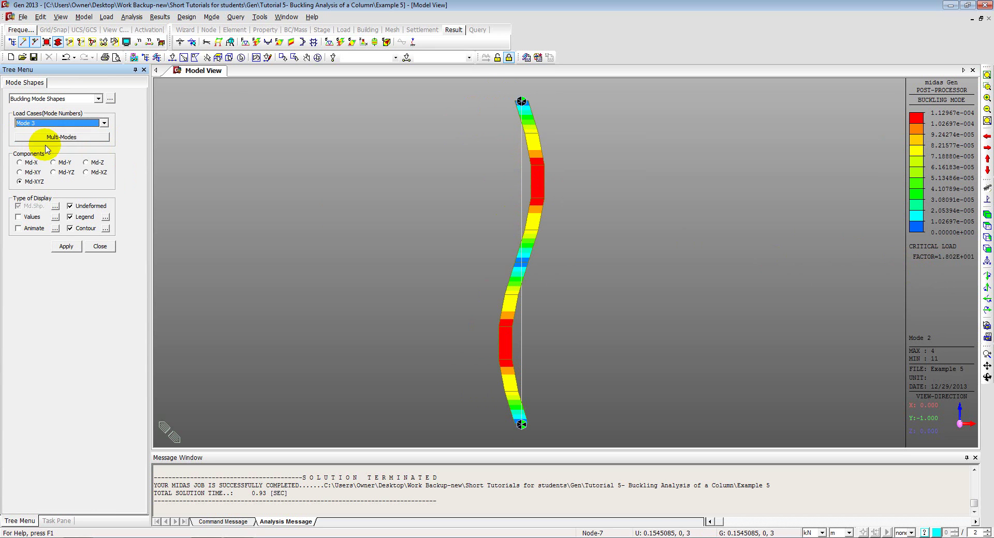
{"action": "left_click", "coordinate": [67, 247]}
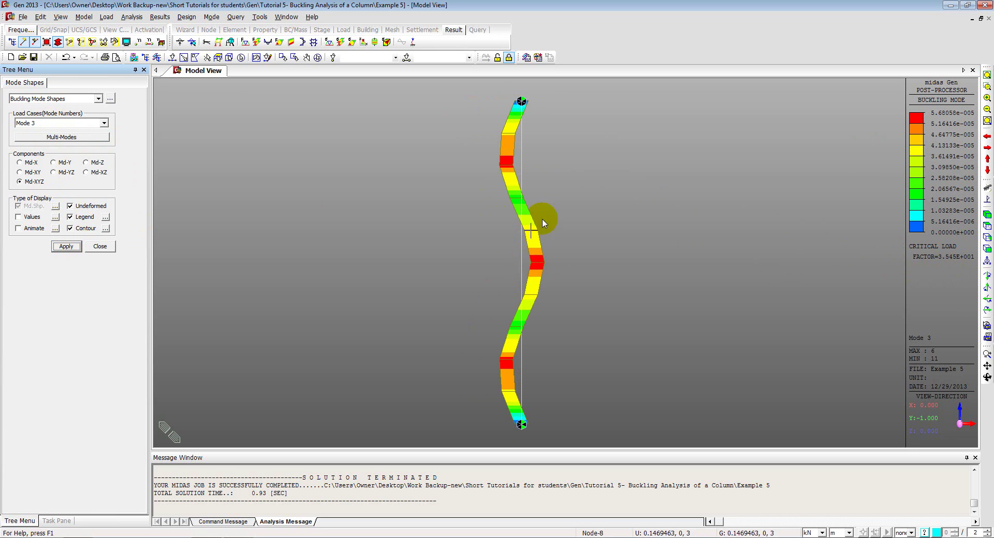
Step: Switch back to the Mode 1 buckling shape, peaking at mid-height with load factor 4.925
{"action": "mouse_move", "coordinate": [511, 264]}
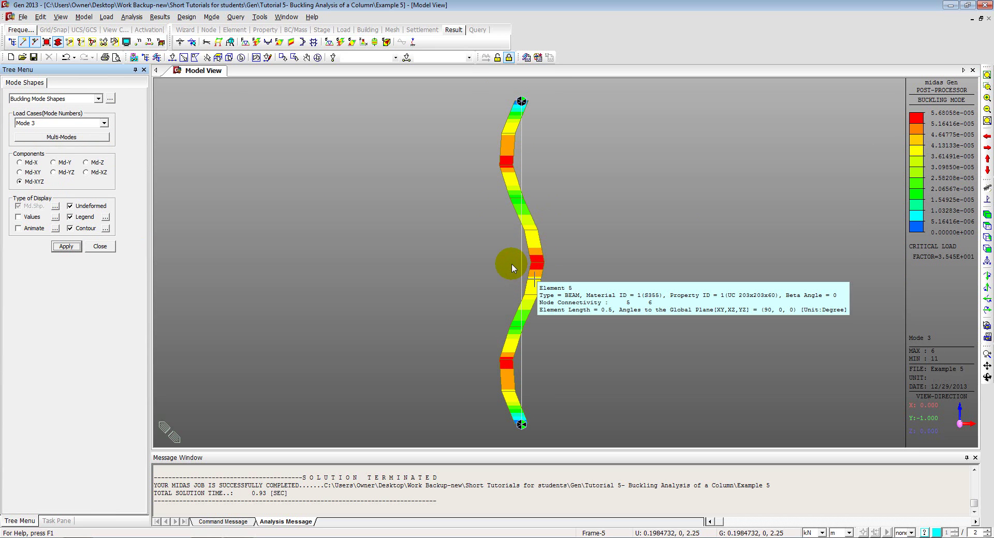
{"action": "left_click", "coordinate": [47, 123]}
{"action": "left_click", "coordinate": [38, 130]}
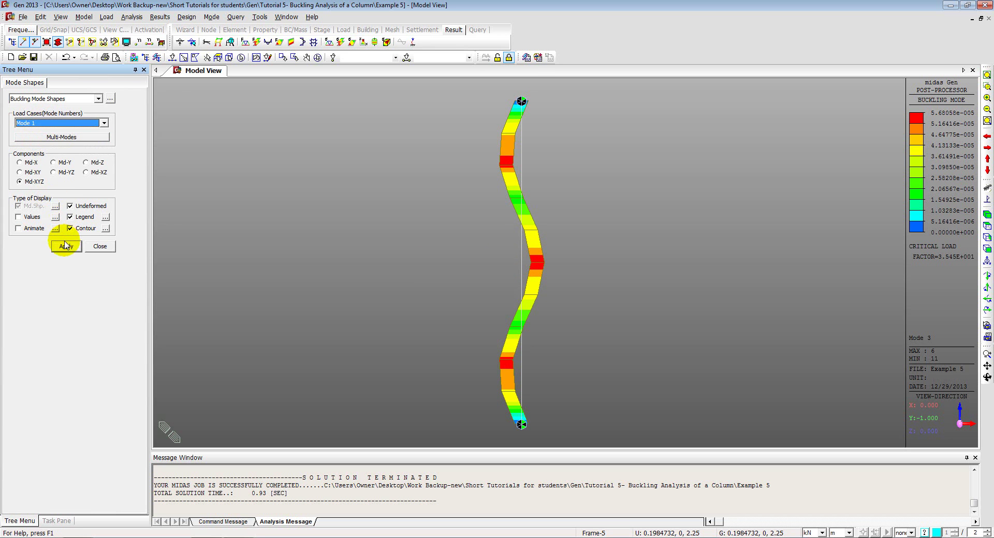
{"action": "left_click", "coordinate": [65, 247]}
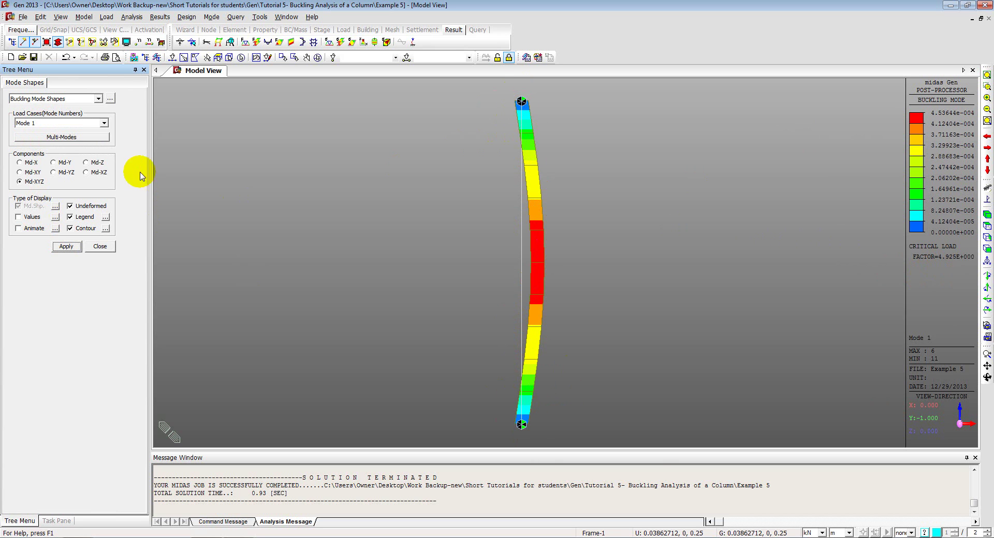
Step: Animate and record the Mode 1 buckling shape as an AVI, then return to static view
{"action": "left_click", "coordinate": [18, 229]}
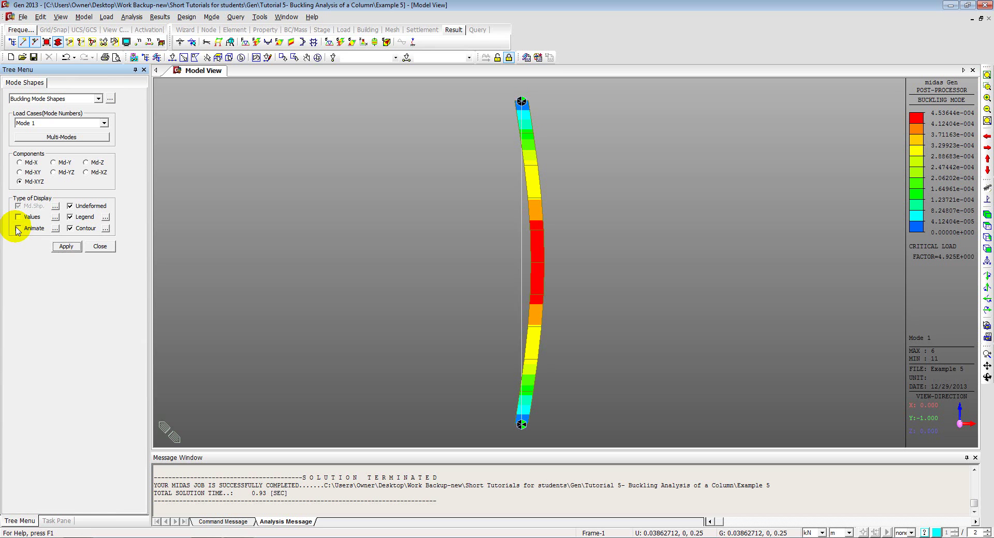
{"action": "left_click", "coordinate": [66, 247]}
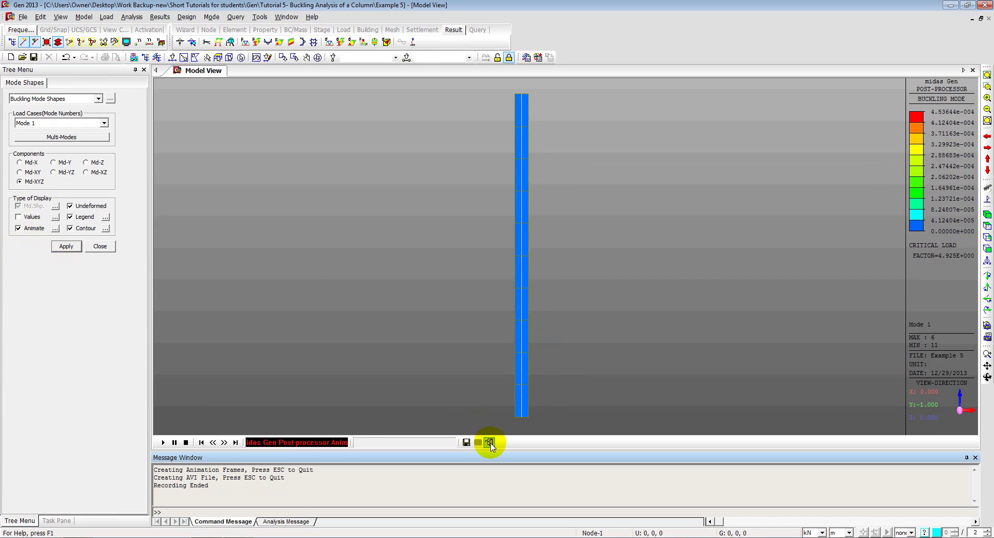
{"action": "left_click", "coordinate": [490, 443]}
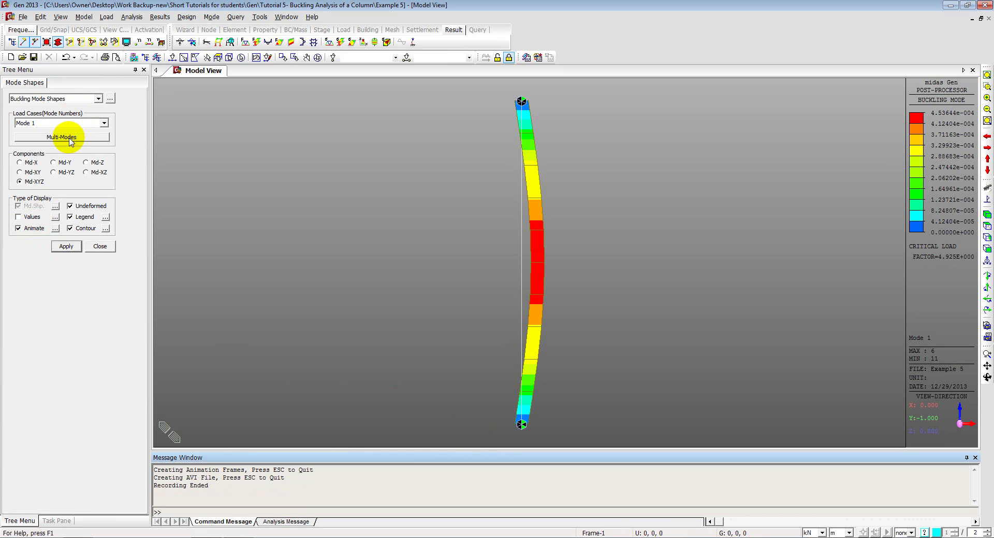
Step: Show the column as lines and tile Modes 1–3 side by side (4.925, 18.02, 35.45)
{"action": "left_click", "coordinate": [59, 43]}
{"action": "left_click", "coordinate": [62, 137]}
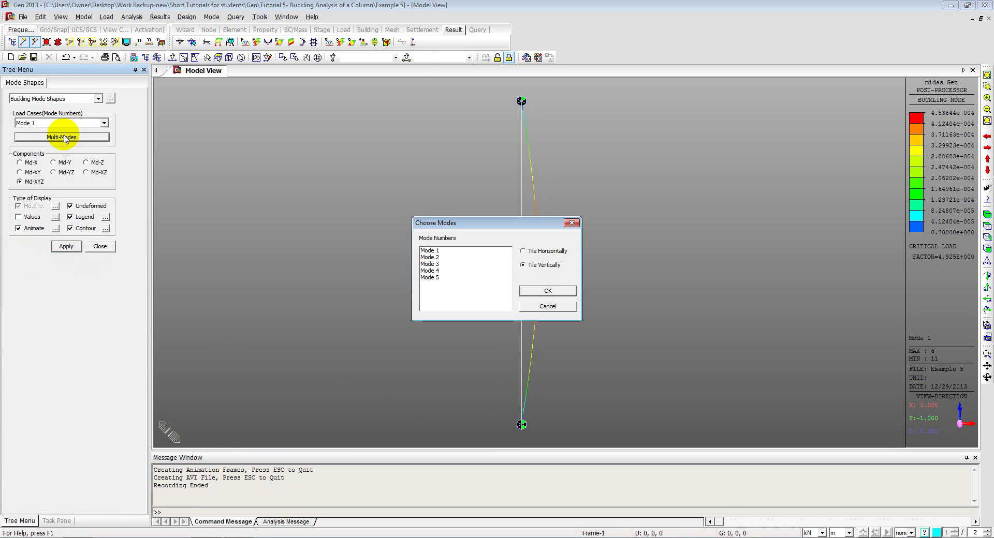
{"action": "left_click_drag", "start_coordinate": [441, 251], "coordinate": [444, 264]}
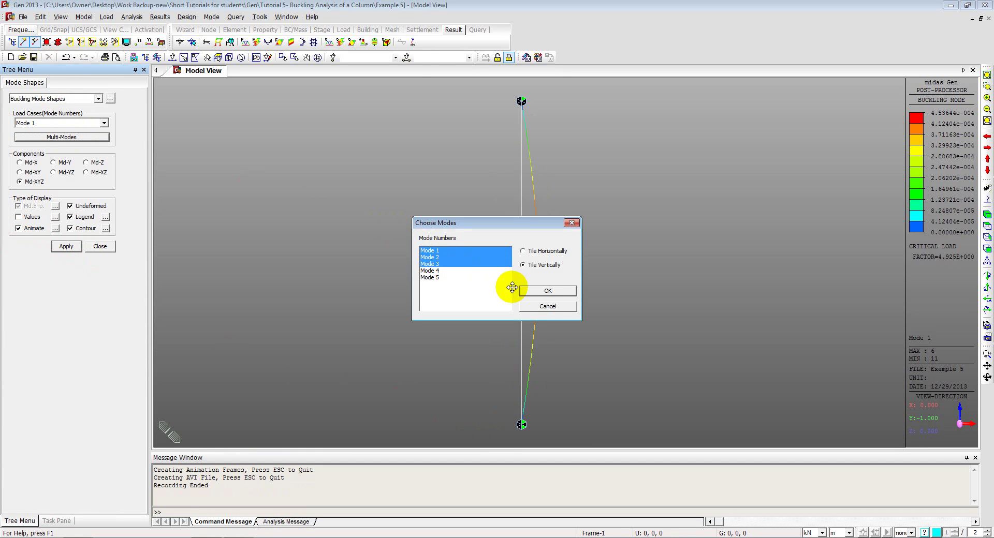
{"action": "left_click", "coordinate": [540, 292]}
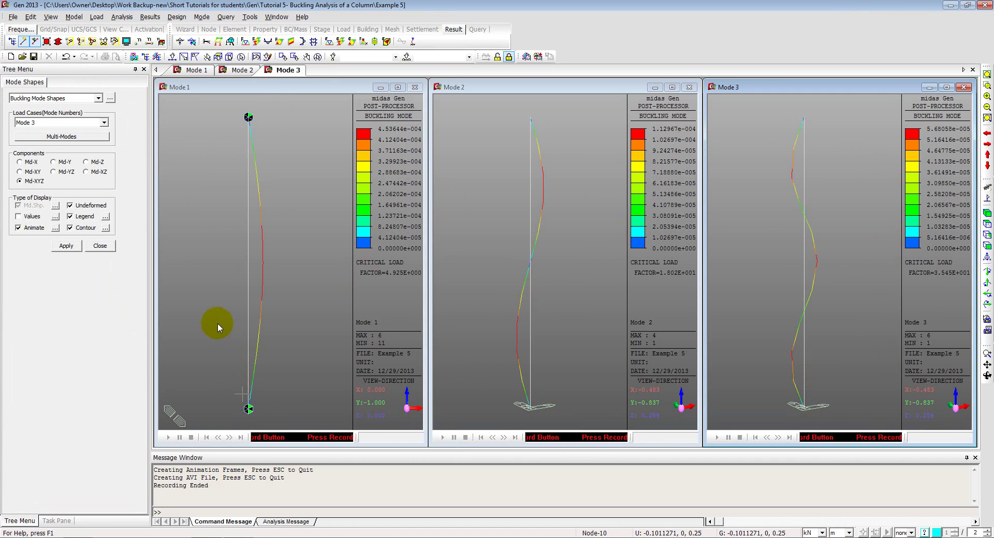
Step: In Acrobat, scroll to the Hand Calculations page and highlight the first-mode Pcr = 5082 kN
{"action": "key", "text": "alt+Tab"}
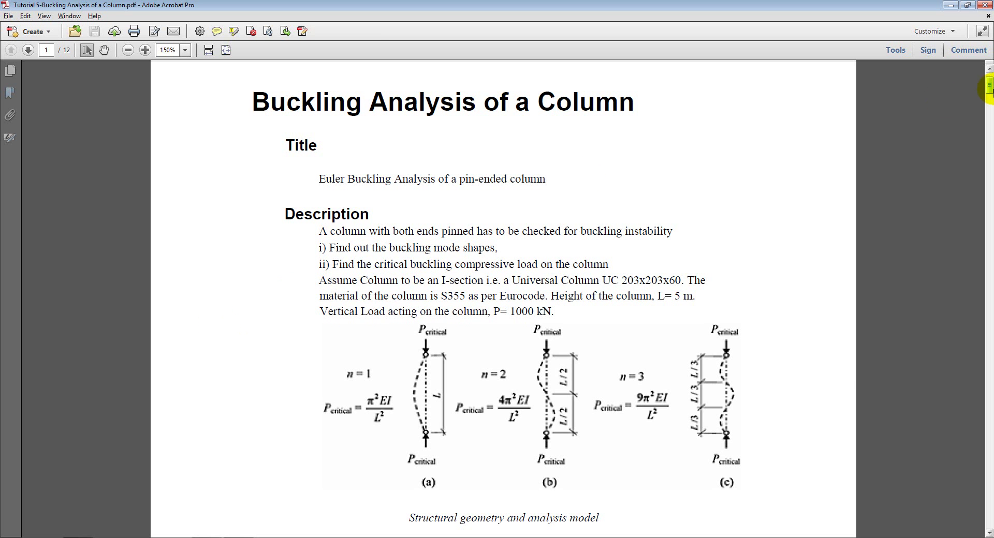
{"action": "left_click_drag", "start_coordinate": [989, 85], "coordinate": [990, 502]}
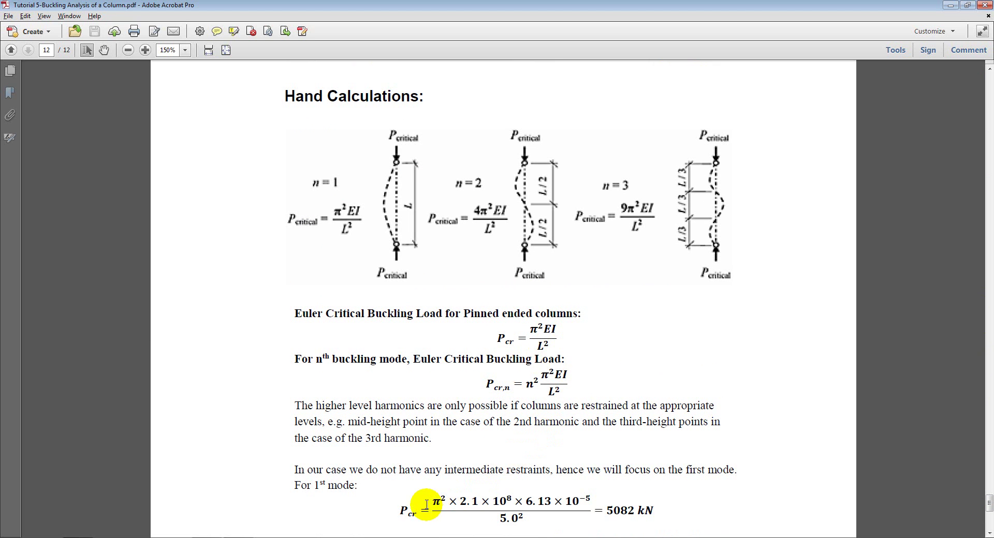
{"action": "left_click_drag", "start_coordinate": [433, 505], "coordinate": [650, 511]}
{"action": "left_click", "coordinate": [635, 510]}
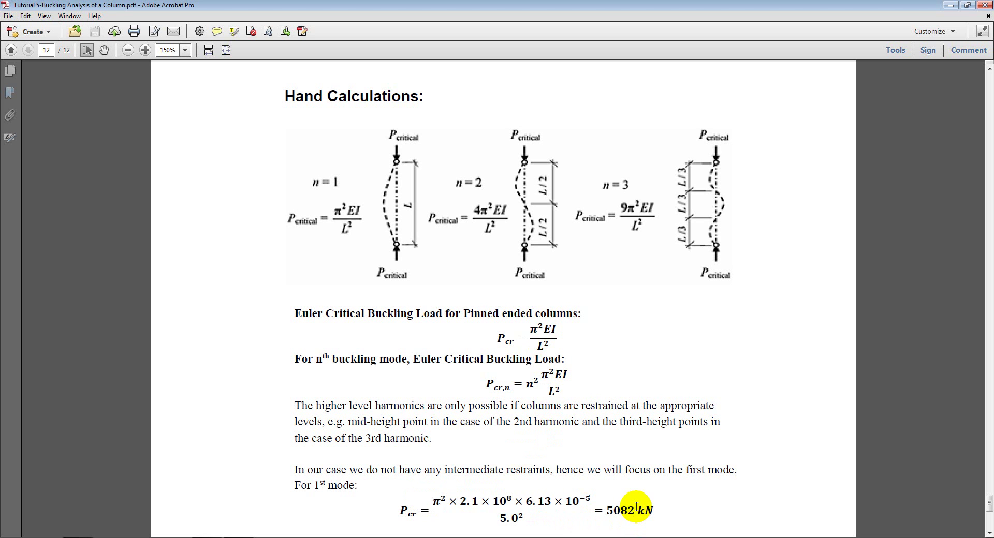